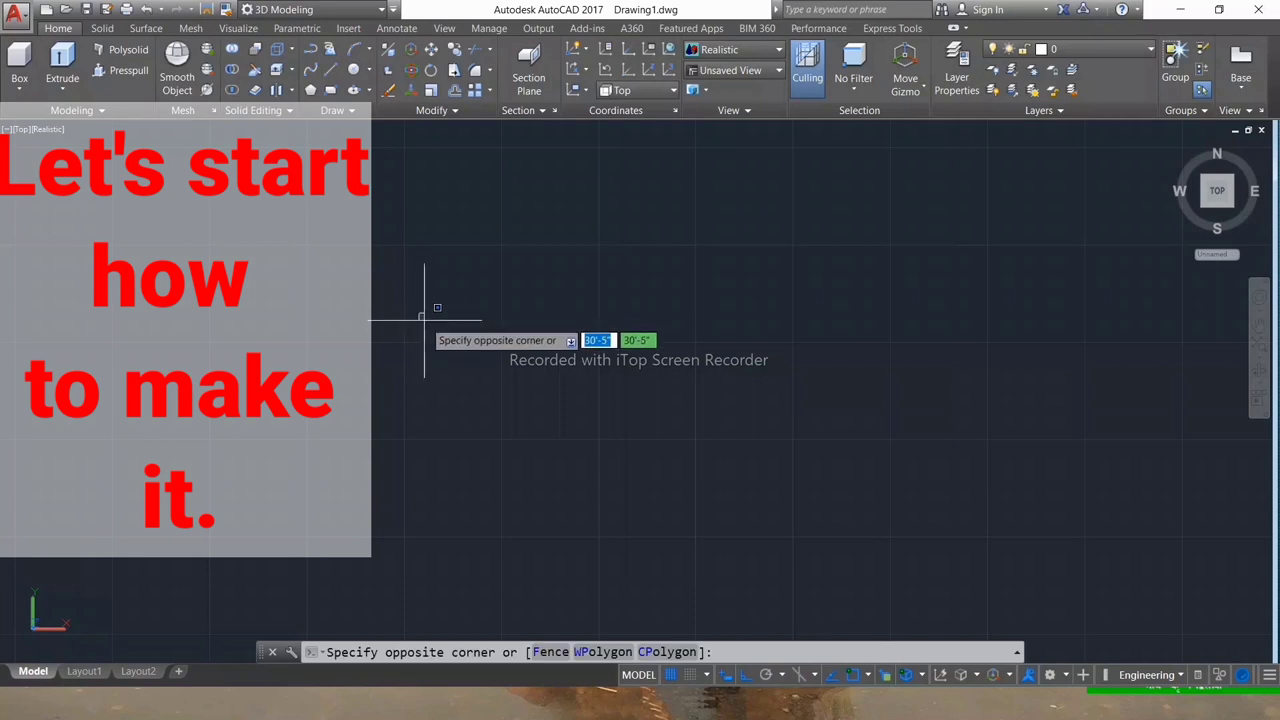
- Draw a 10' by 4' rectangle from a picked corner as the sofa base
{"action": "key", "text": "Return"}
{"action": "left_click", "coordinate": [404, 317]}
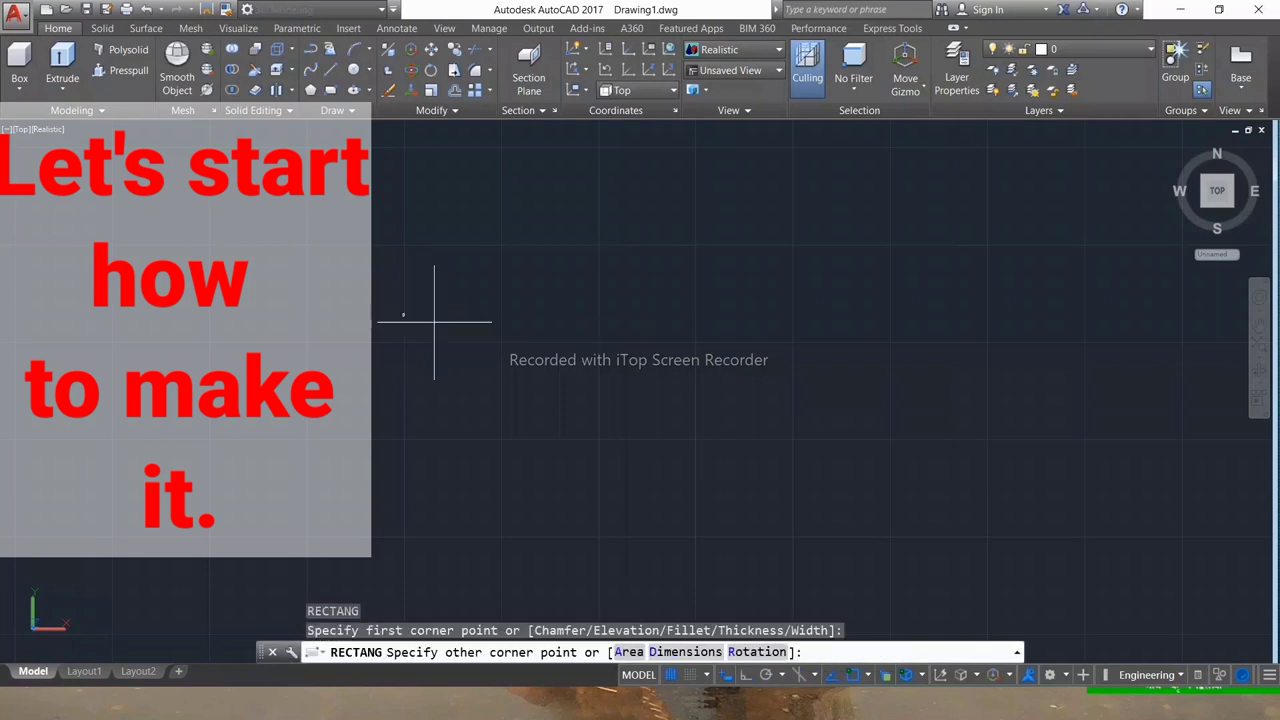
{"action": "type", "text": "'"}
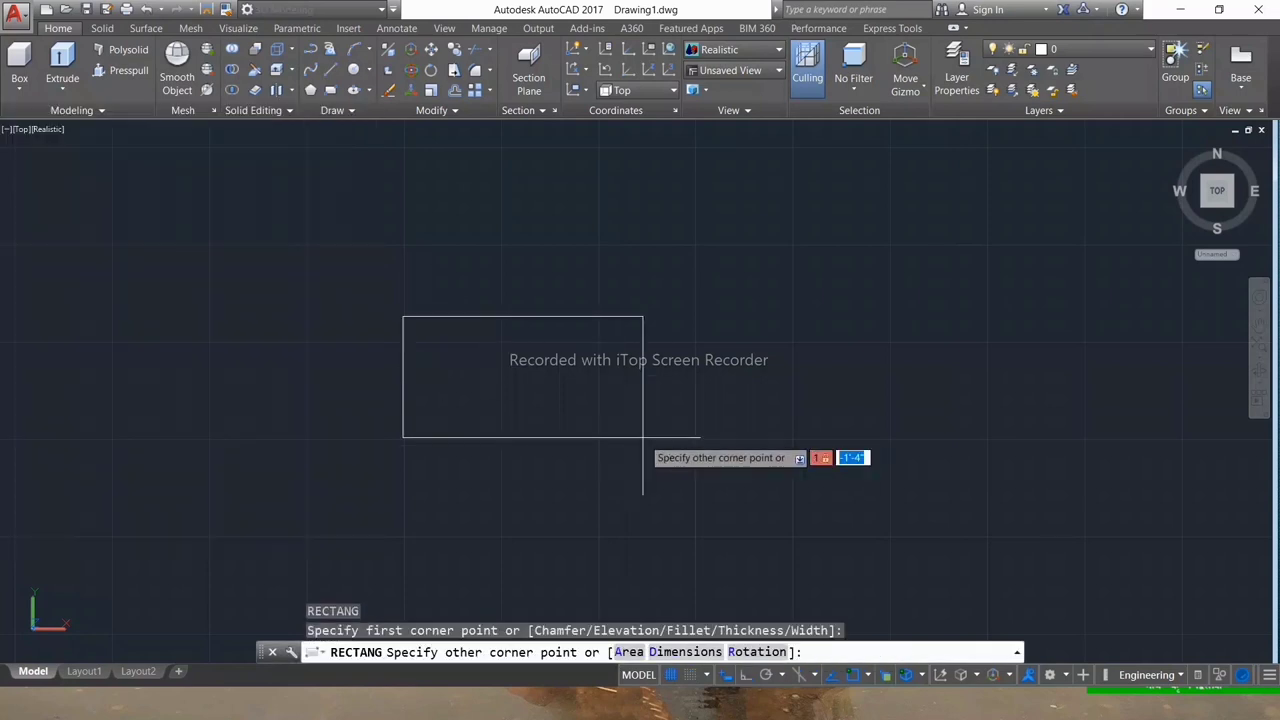
{"action": "type", "text": "0'"}
{"action": "key", "text": "Return"}
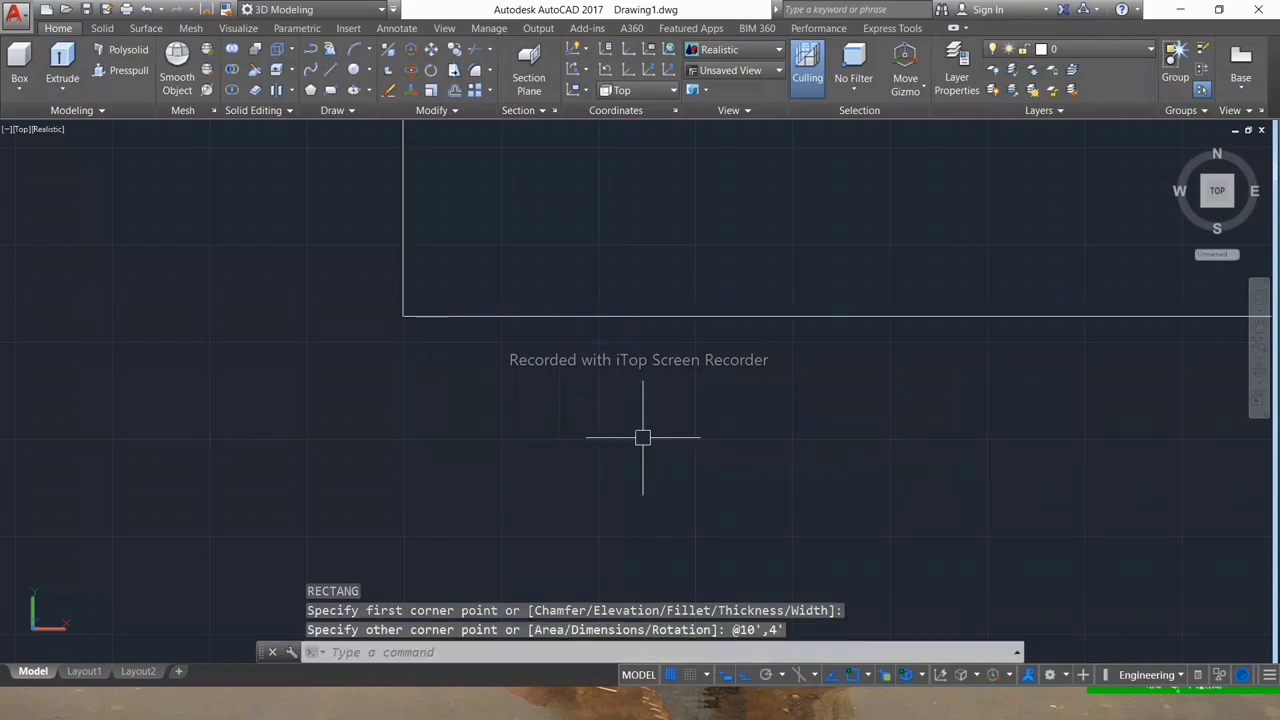
{"action": "scroll", "coordinate": [495, 462], "scroll_direction": "down", "scroll_amount": 5}
{"action": "scroll", "coordinate": [590, 368], "scroll_direction": "up", "scroll_amount": 2}
{"action": "scroll", "coordinate": [590, 364], "scroll_direction": "up", "scroll_amount": 3}
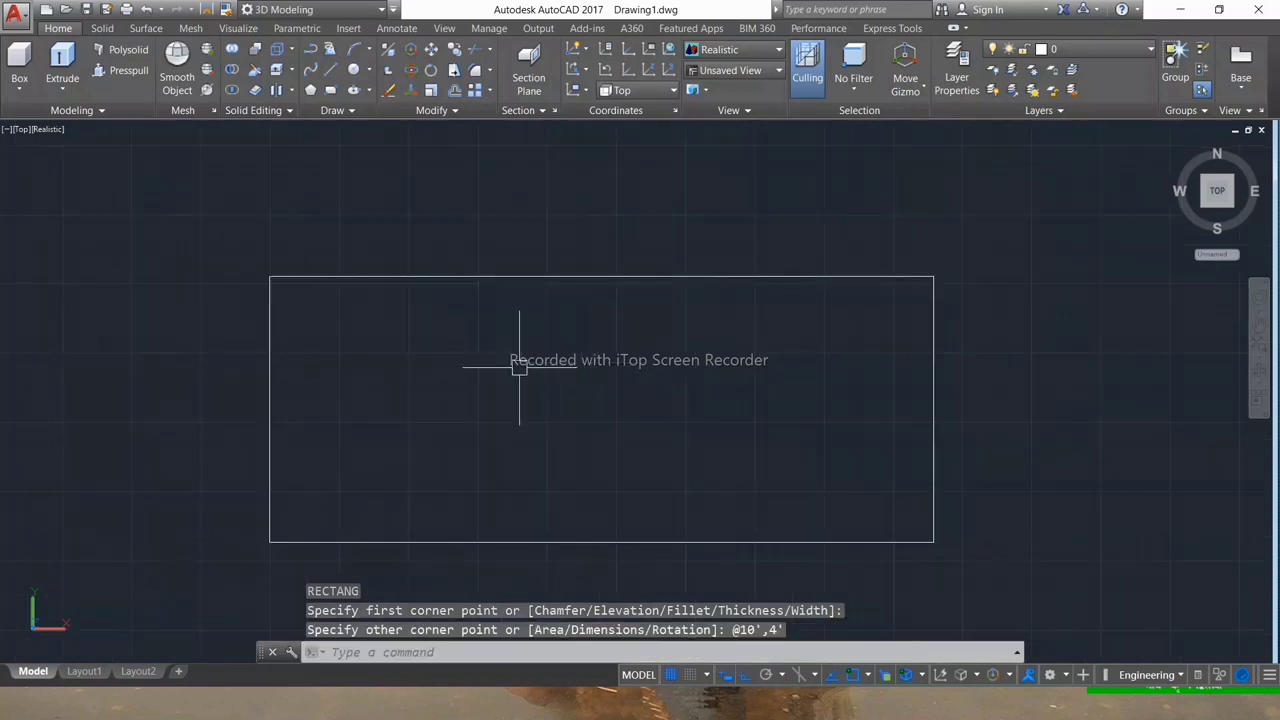
- Draw a 10' by 8" rectangle starting at the base's top-left corner
{"action": "type", "text": "re"}
{"action": "key", "text": "Return"}
{"action": "left_click", "coordinate": [270, 277]}
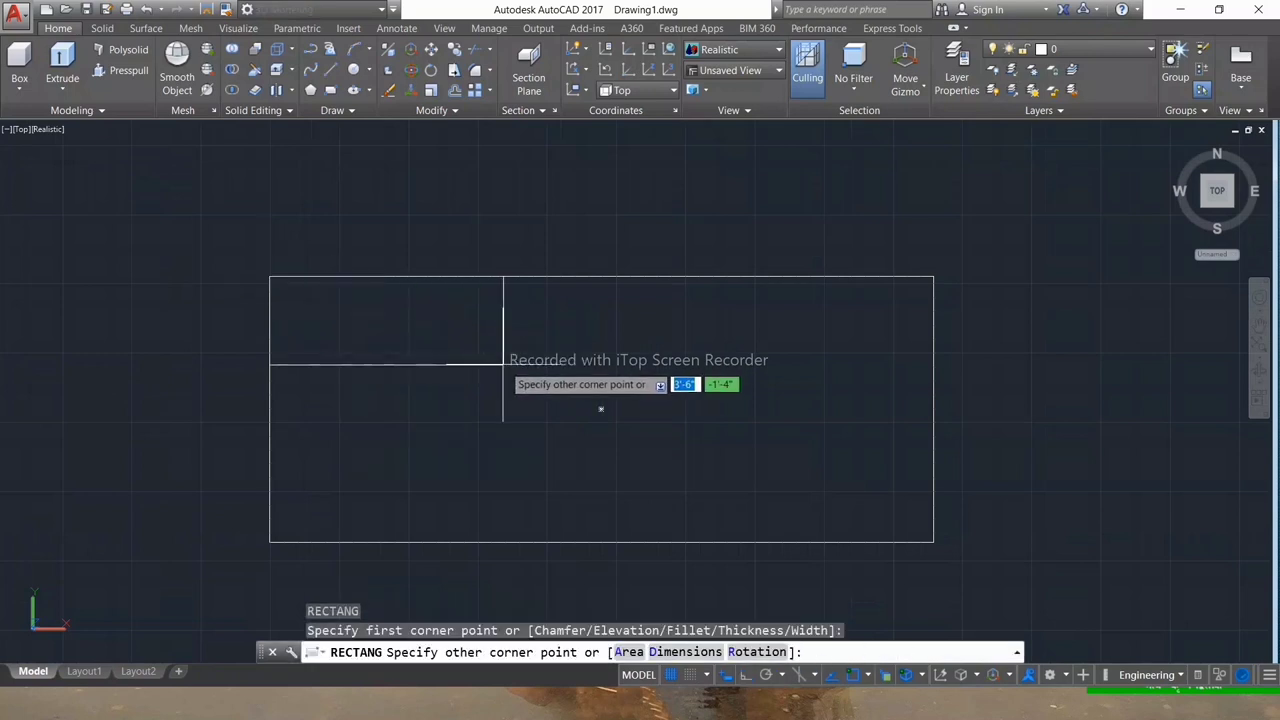
{"action": "type", "text": "10"}
{"action": "key", "text": "Tab"}
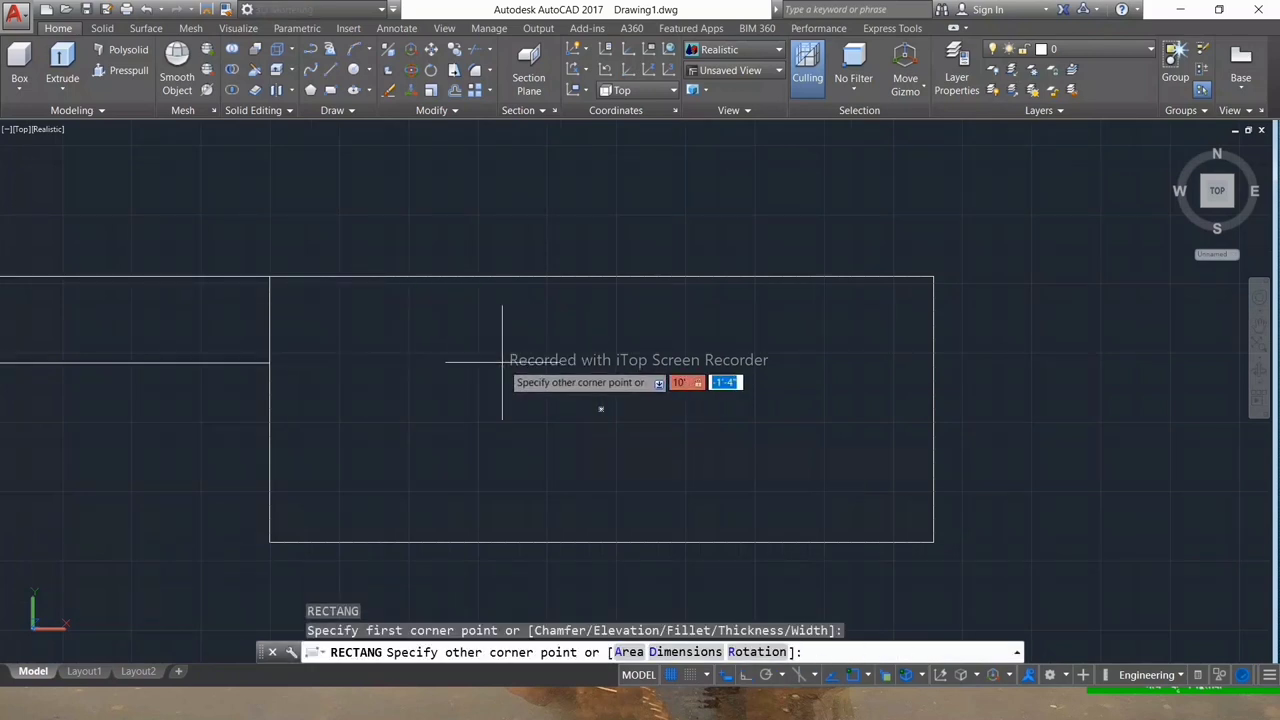
{"action": "type", "text": "8"}
{"action": "key", "text": "Return"}
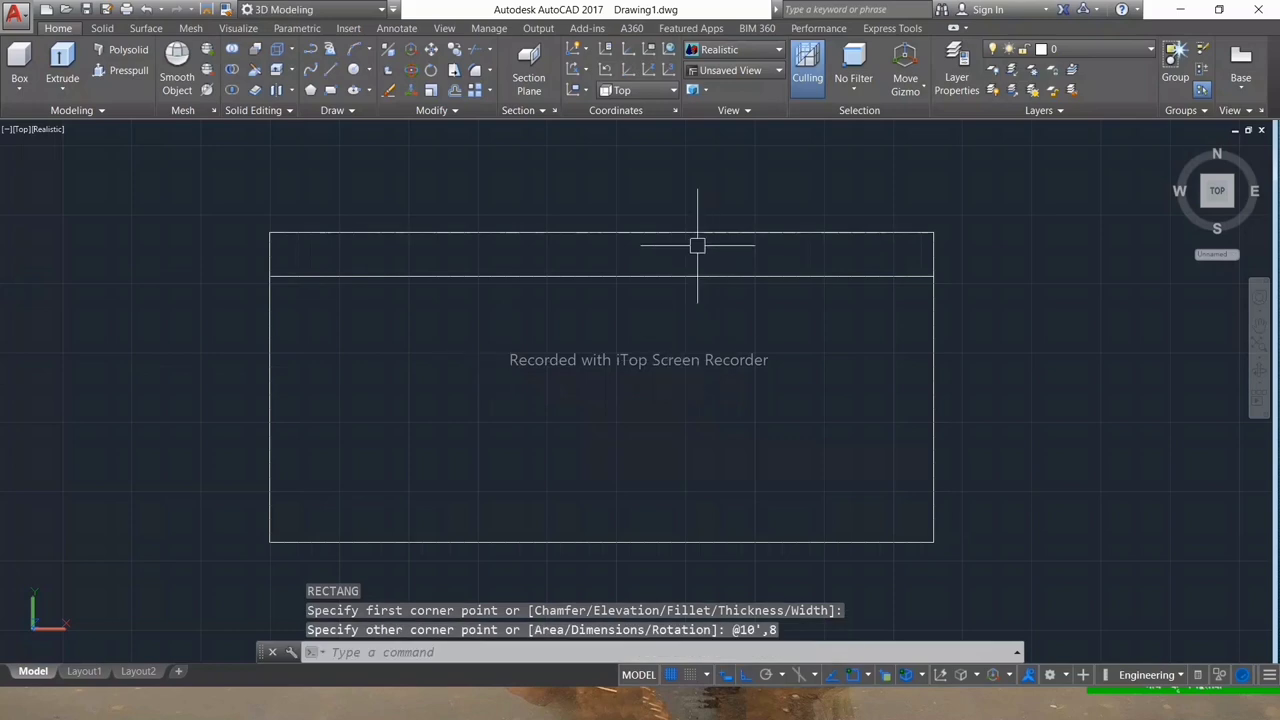
- Move the 8" strip down so it sits flush inside the base's top edge
{"action": "left_click", "coordinate": [697, 234]}
{"action": "type", "text": "m"}
{"action": "key", "text": "Return"}
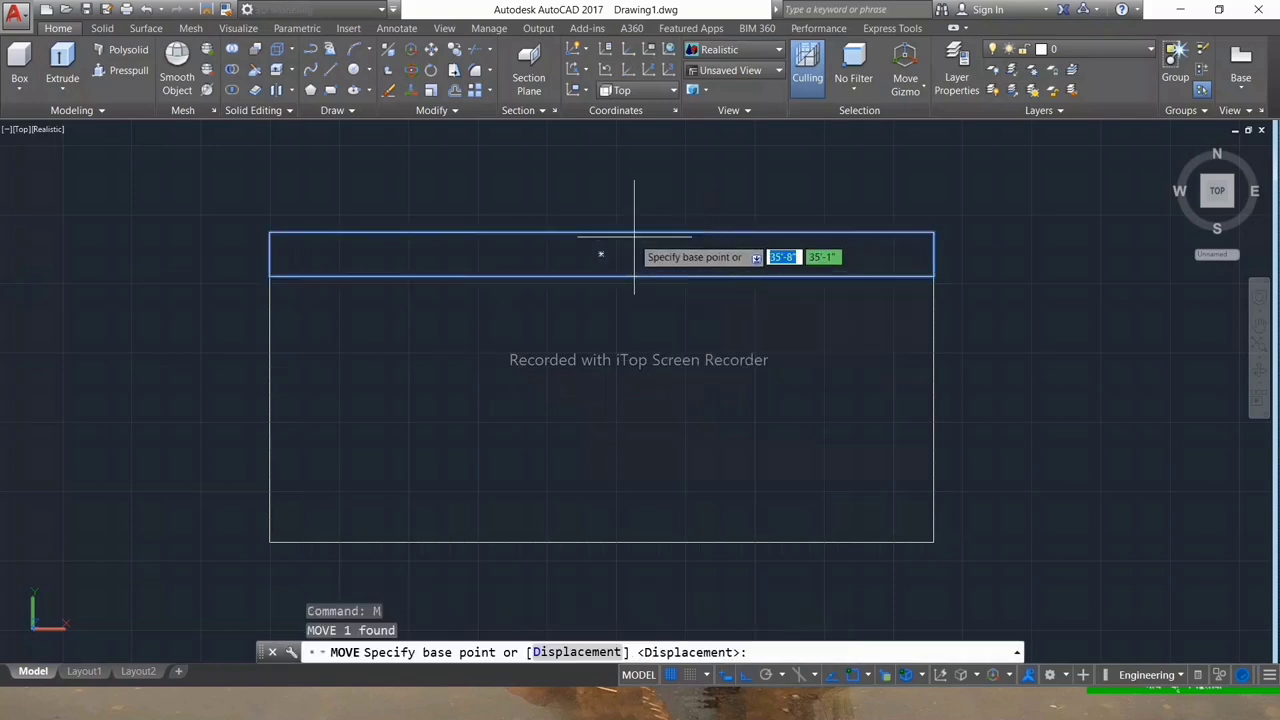
{"action": "left_click", "coordinate": [600, 232]}
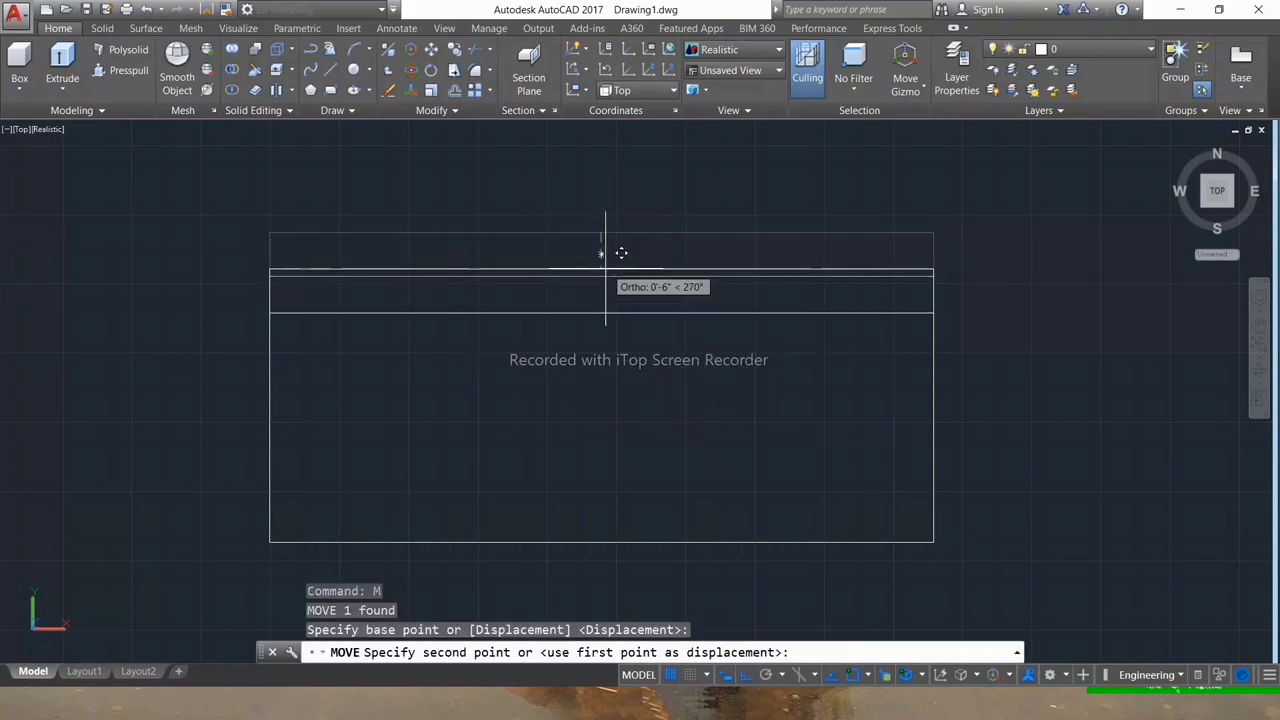
{"action": "left_click", "coordinate": [600, 277]}
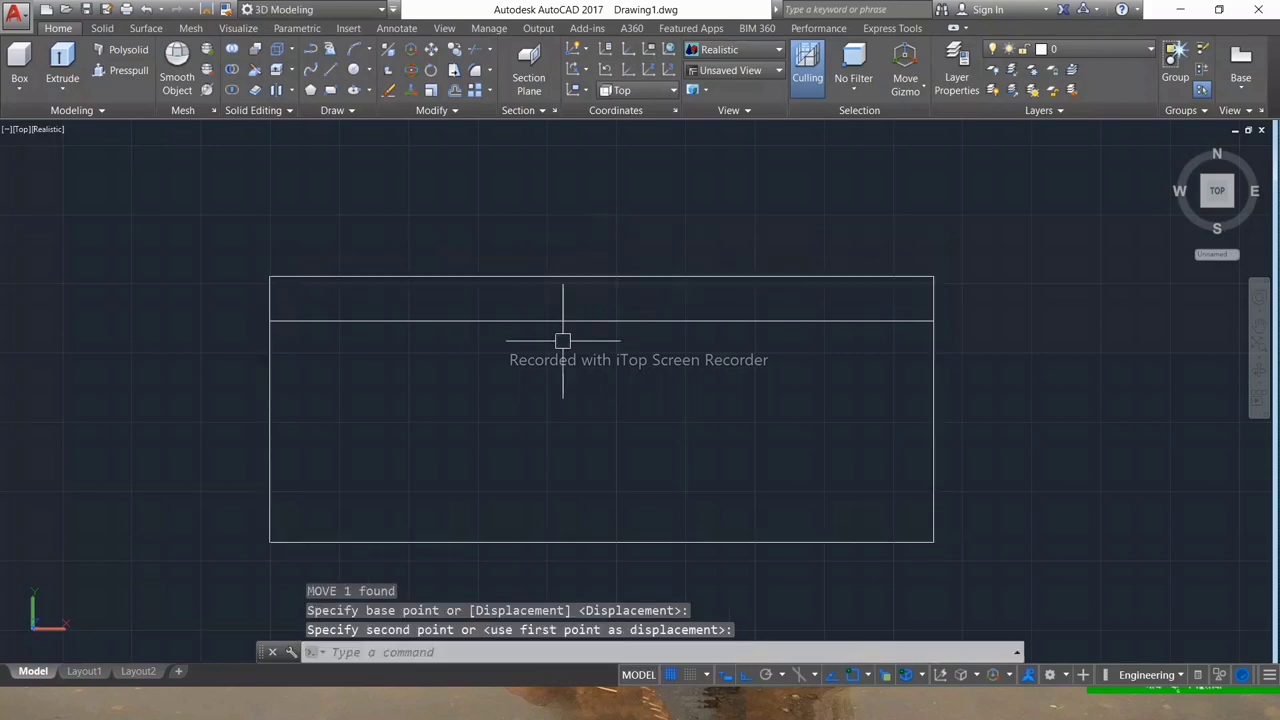
{"action": "key", "text": "Return"}
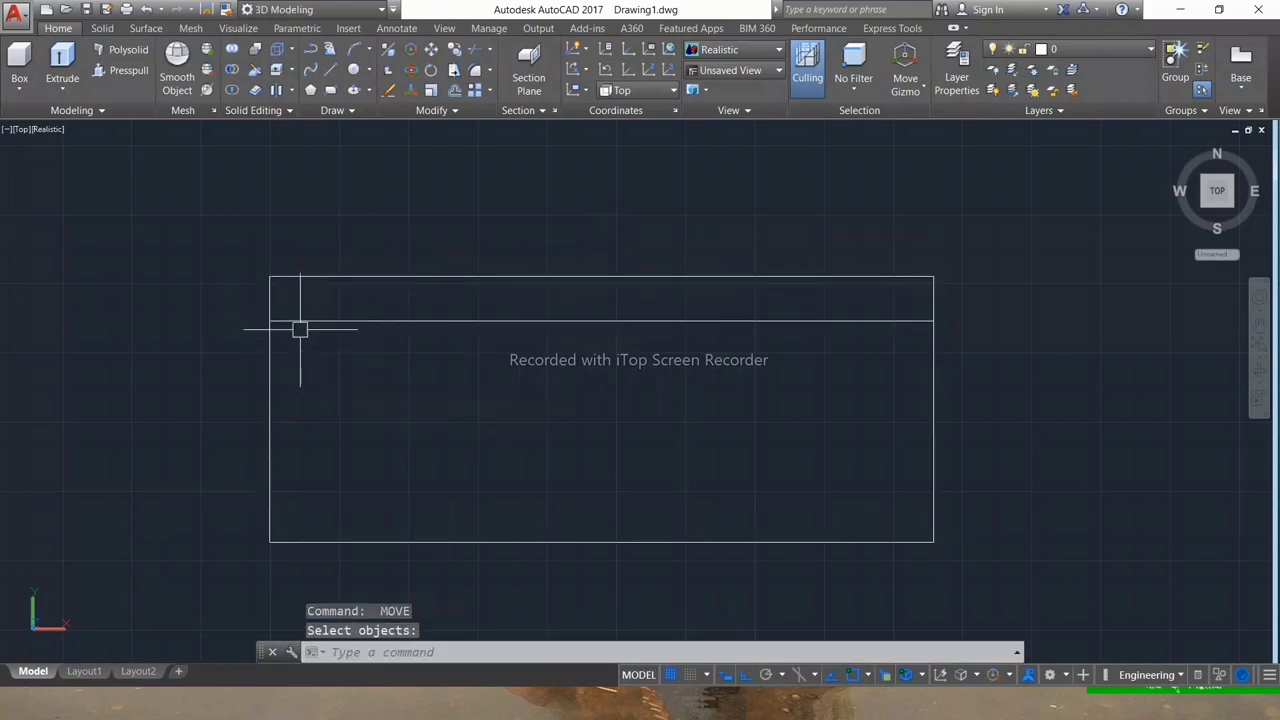
{"action": "key", "text": "Escape"}
{"action": "key", "text": "Escape"}
{"action": "key", "text": "Escape"}
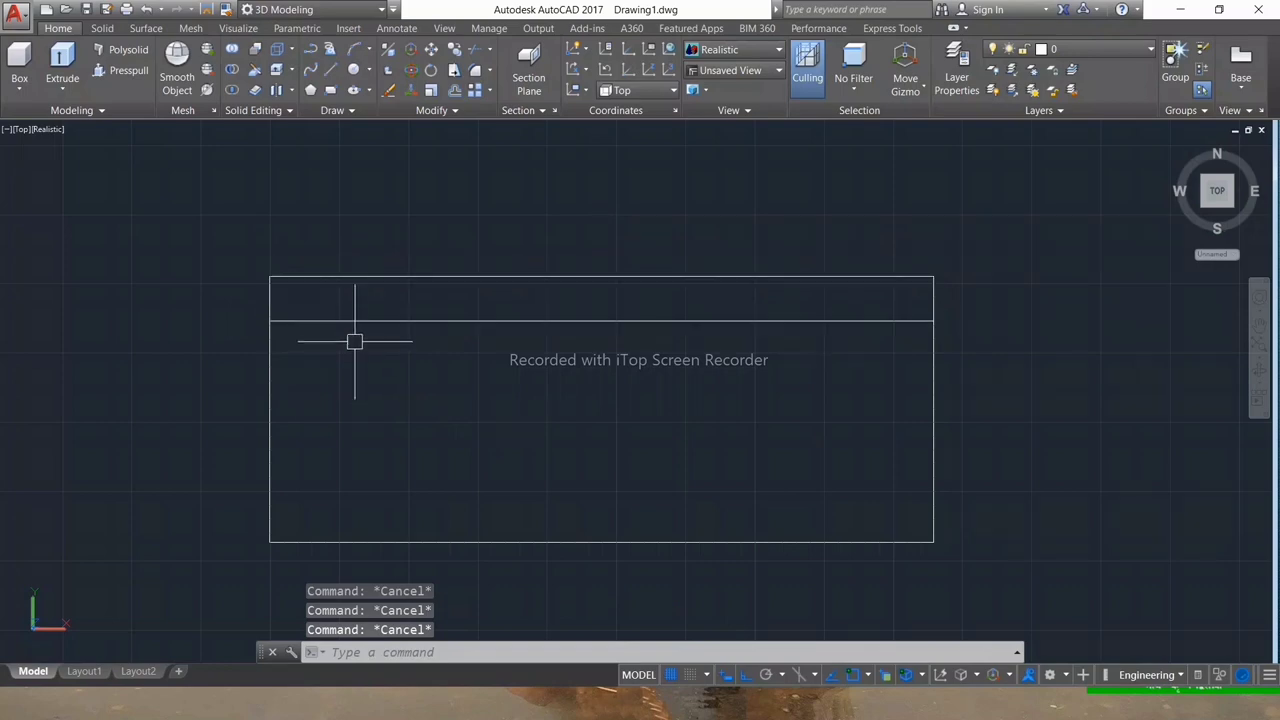
- Draw an 8" by 3'-2" armrest rectangle at the base's corner
{"action": "type", "text": "rec"}
{"action": "key", "text": "Return"}
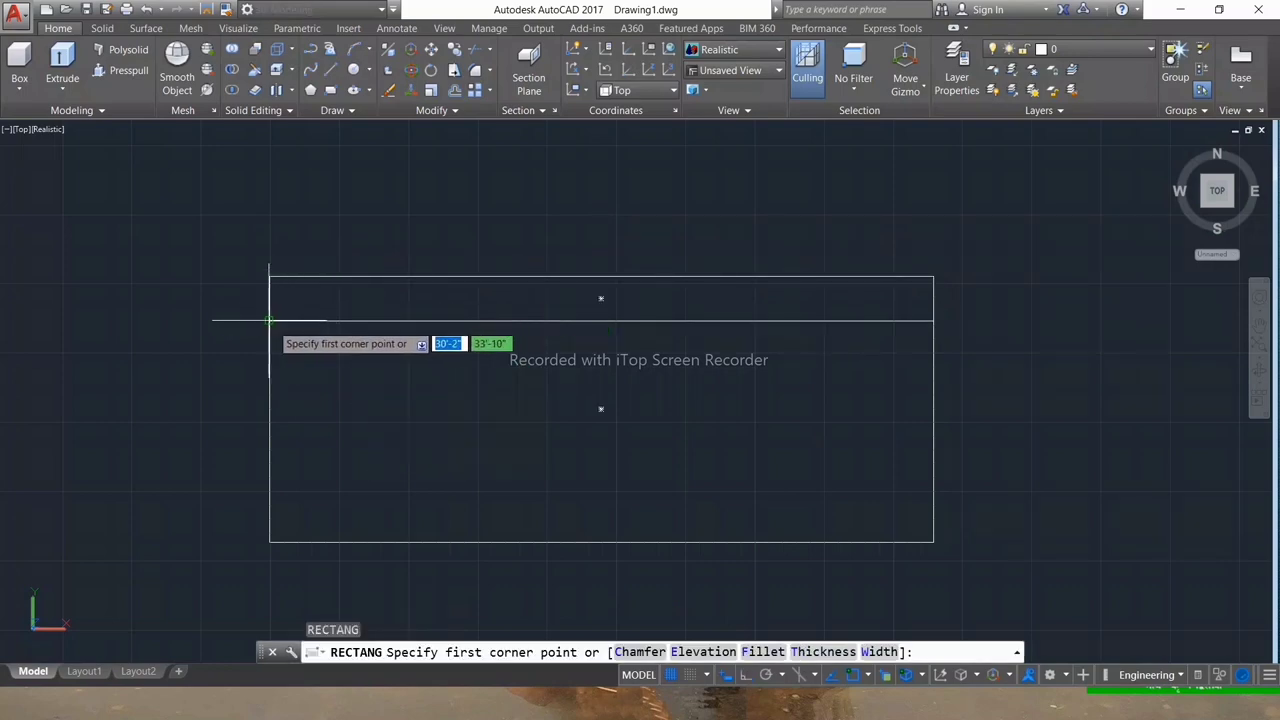
{"action": "left_click", "coordinate": [268, 321]}
{"action": "type", "text": "8"}
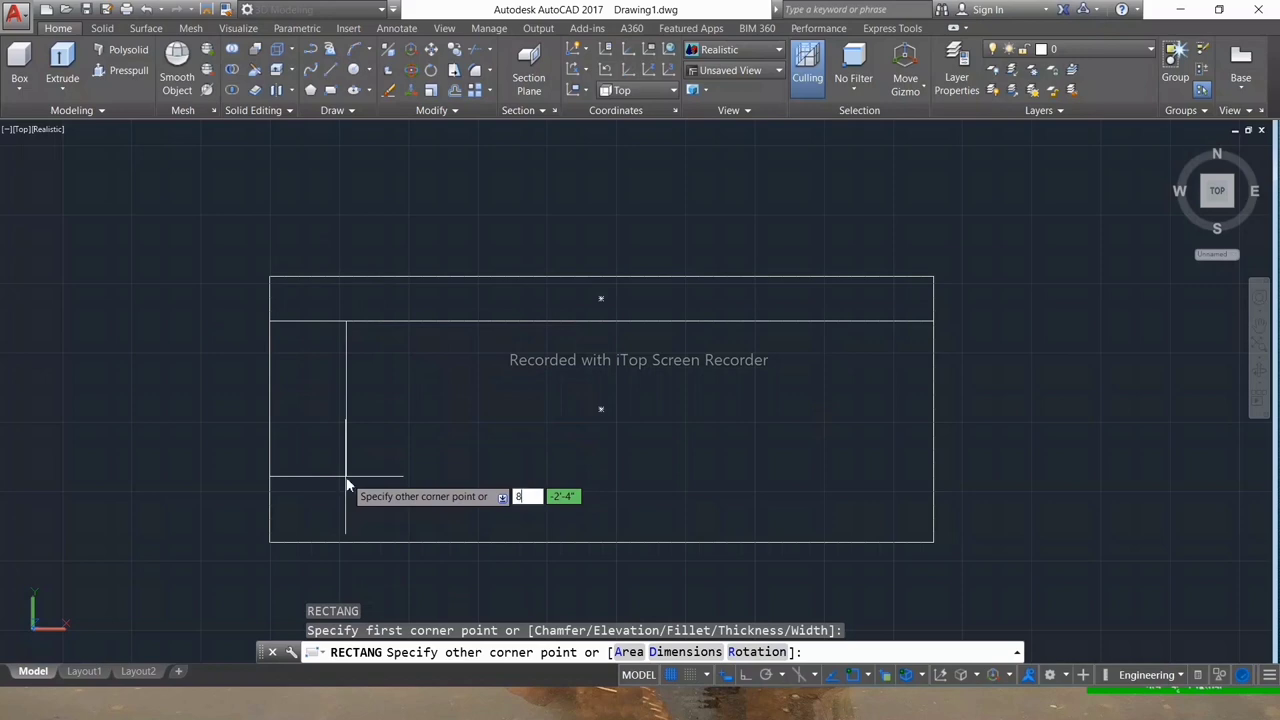
{"action": "key", "text": "Tab"}
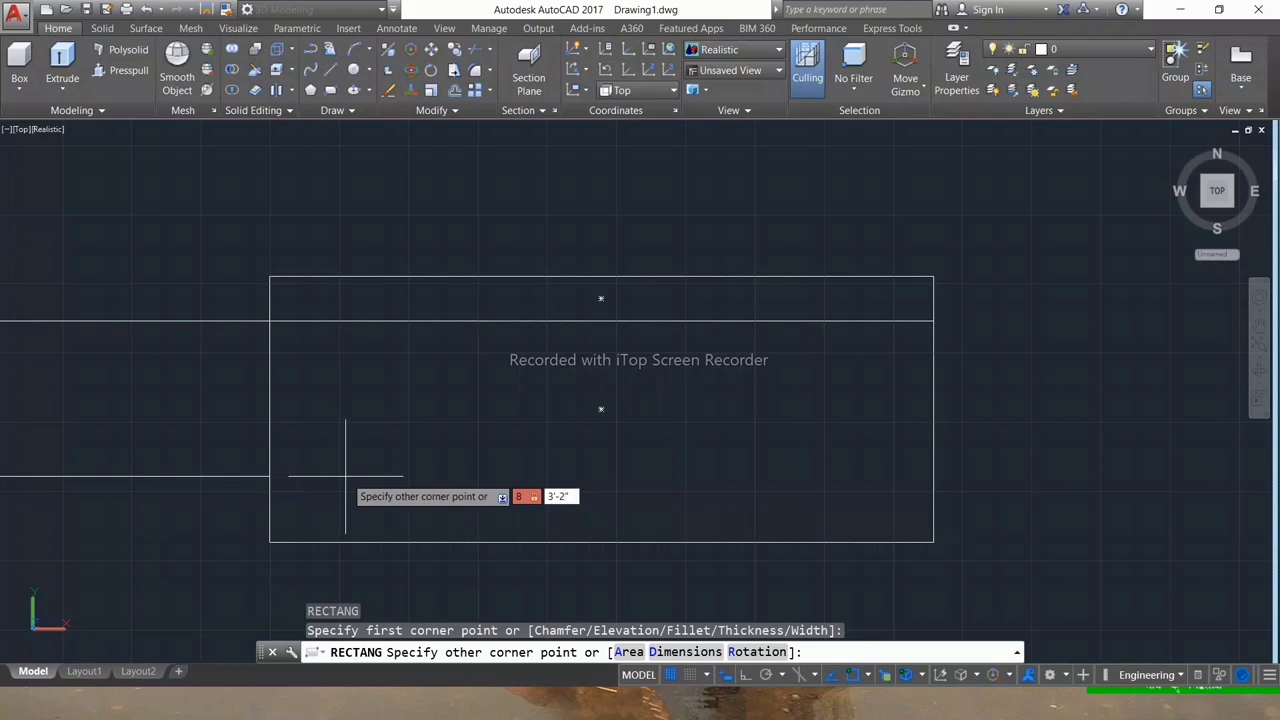
{"action": "key", "text": "Return"}
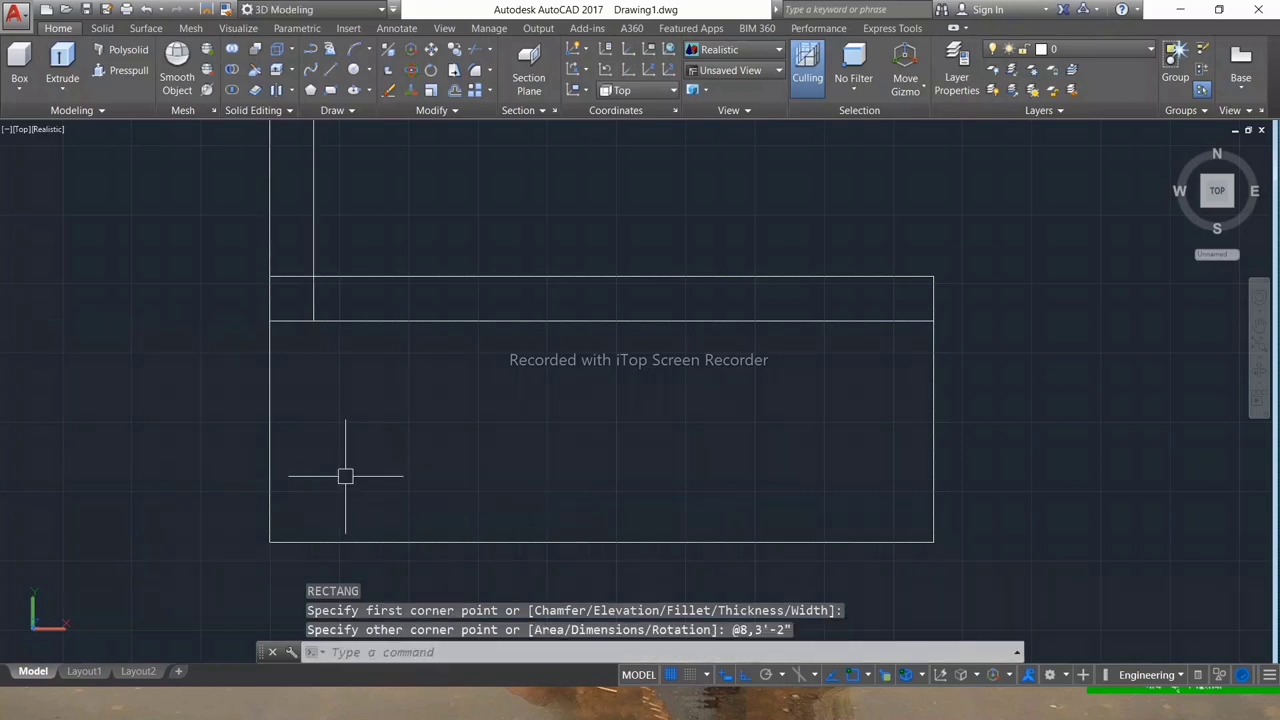
{"action": "scroll", "coordinate": [360, 455], "scroll_direction": "down", "scroll_amount": 4}
{"action": "scroll", "coordinate": [329, 380], "scroll_direction": "up", "scroll_amount": 2}
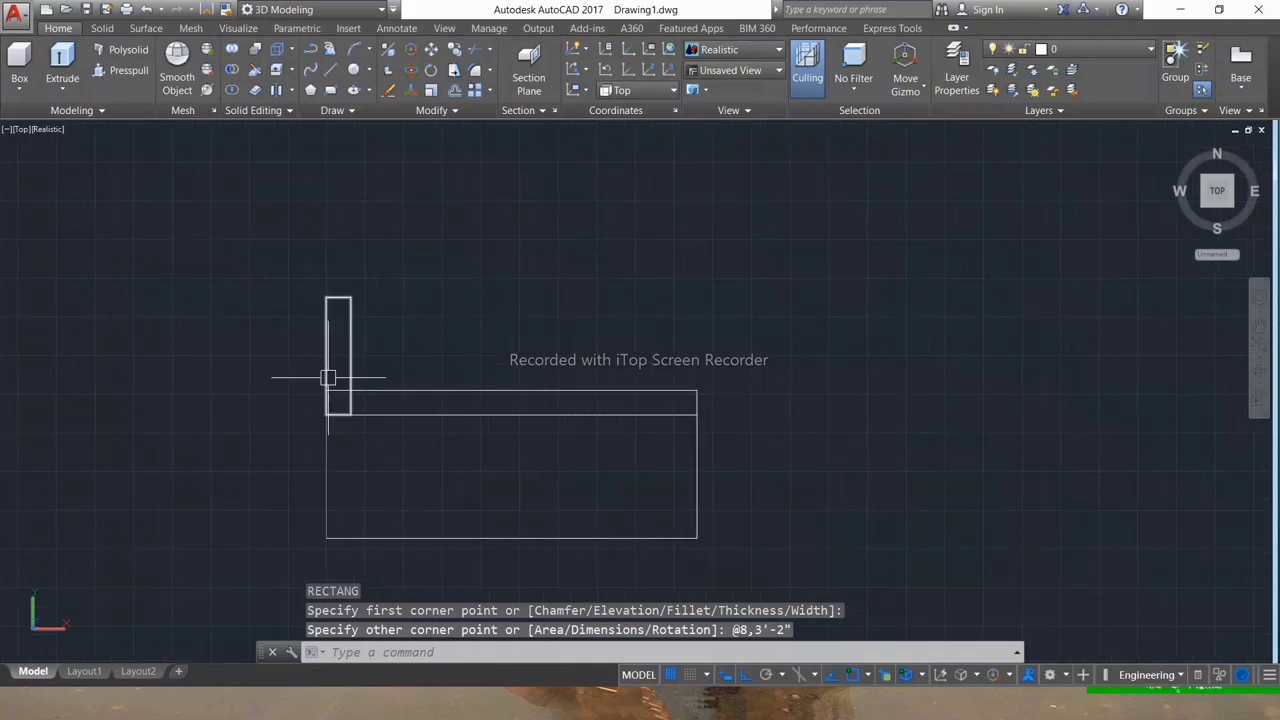
- Move the armrest into the lower-left corner, just below the backrest strip
{"action": "left_click", "coordinate": [352, 321]}
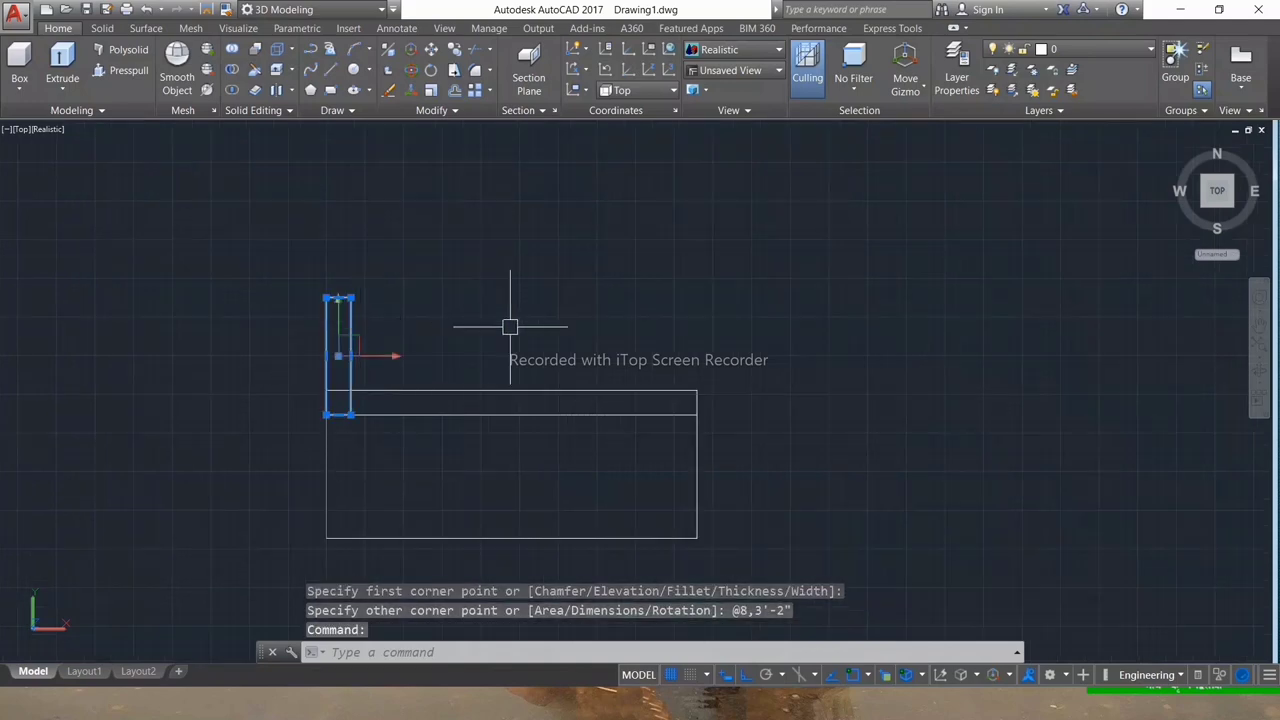
{"action": "type", "text": "m"}
{"action": "key", "text": "Return"}
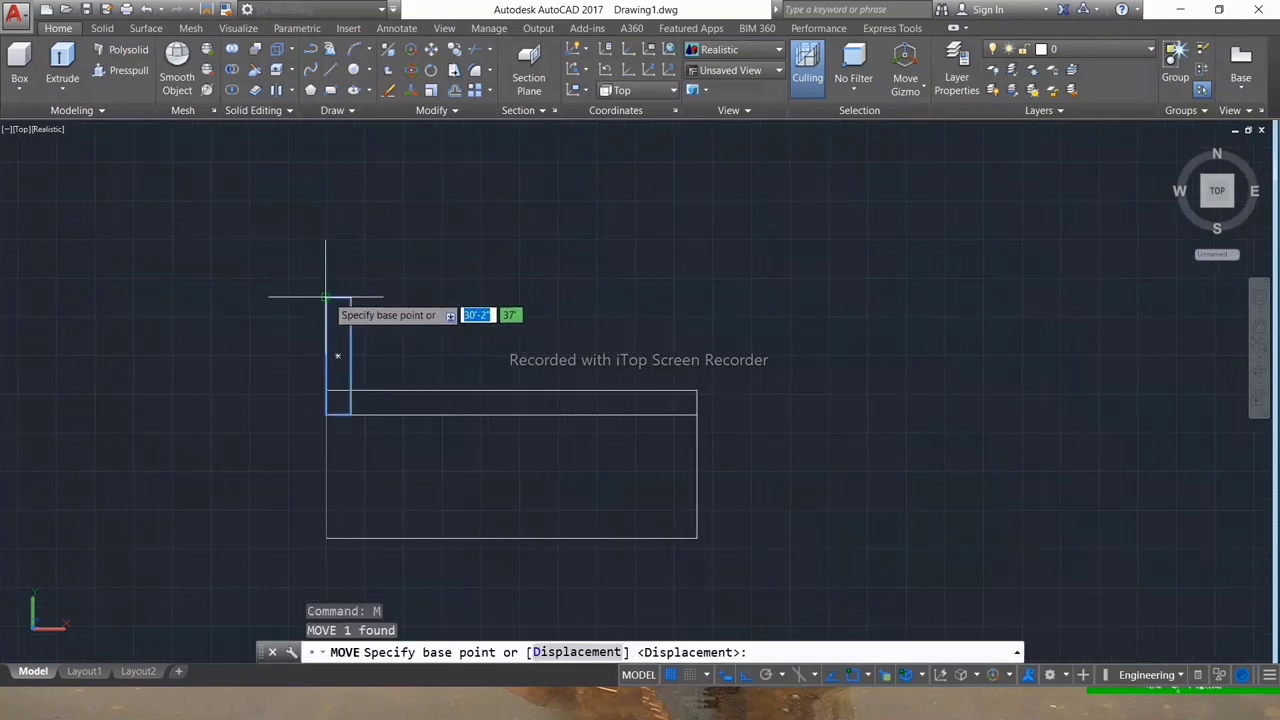
{"action": "left_click", "coordinate": [326, 298]}
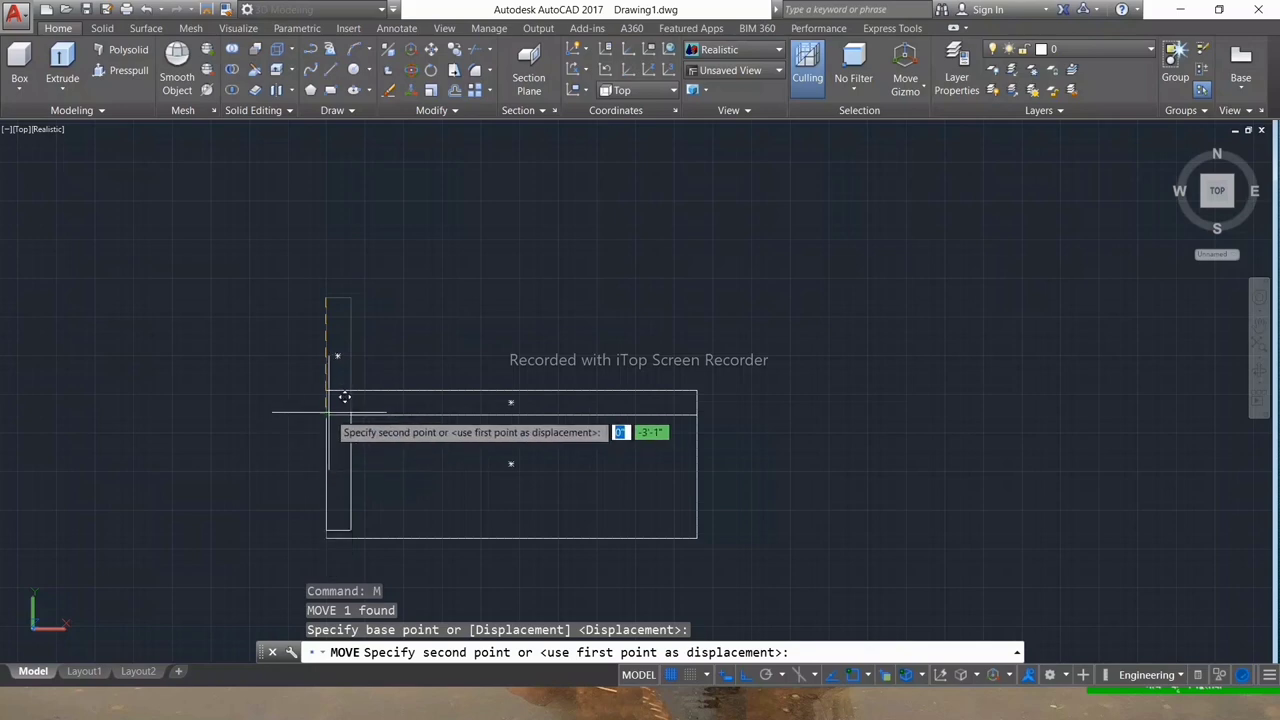
{"action": "left_click", "coordinate": [329, 418]}
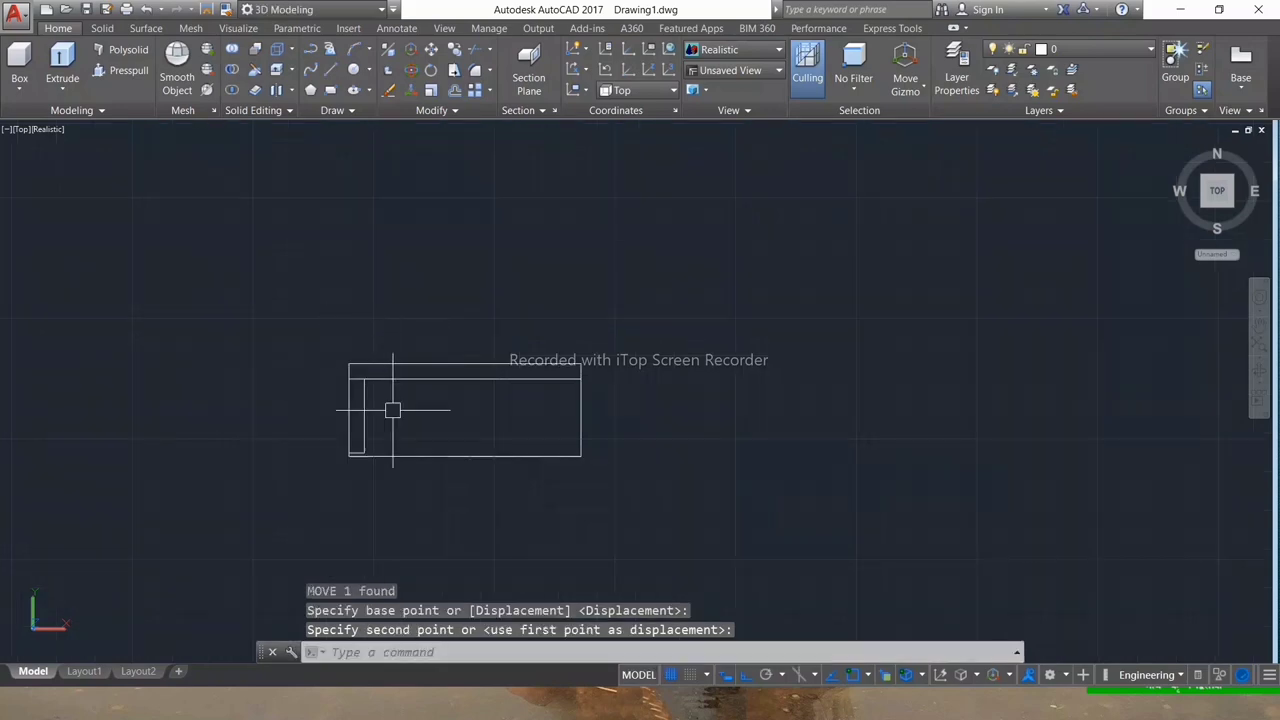
{"action": "scroll", "coordinate": [355, 437], "scroll_direction": "up", "scroll_amount": 4}
{"action": "left_click", "coordinate": [356, 446]}
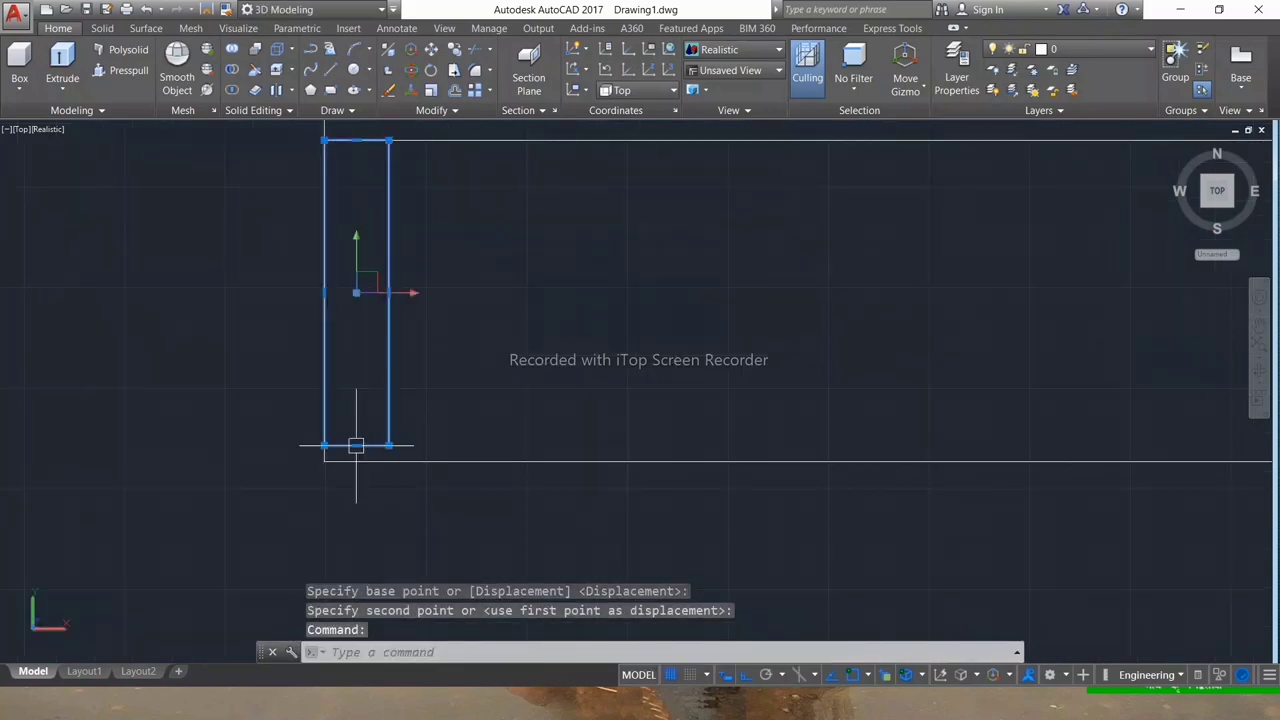
{"action": "left_click", "coordinate": [356, 446]}
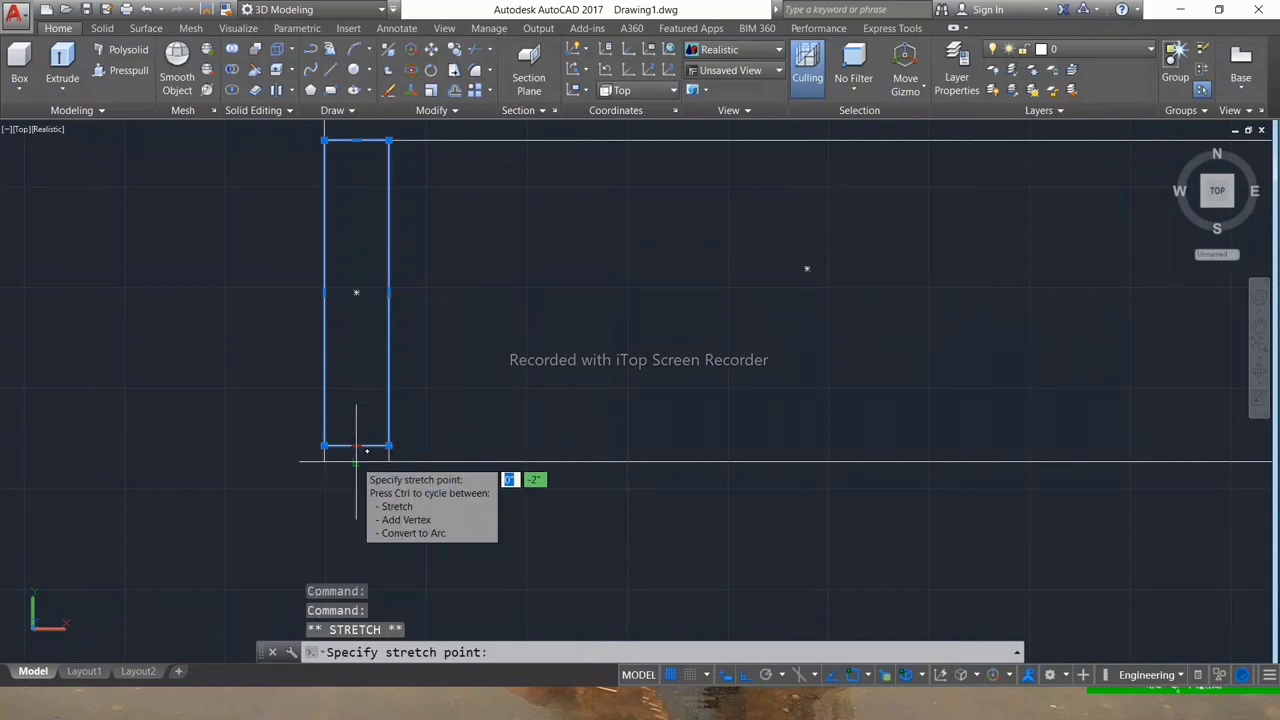
{"action": "key", "text": "Escape"}
{"action": "scroll", "coordinate": [356, 458], "scroll_direction": "down", "scroll_amount": 3}
{"action": "key", "text": "Escape"}
- Mirror the armrest to the right end about the base's vertical midline, keeping the original
{"action": "left_click", "coordinate": [366, 394]}
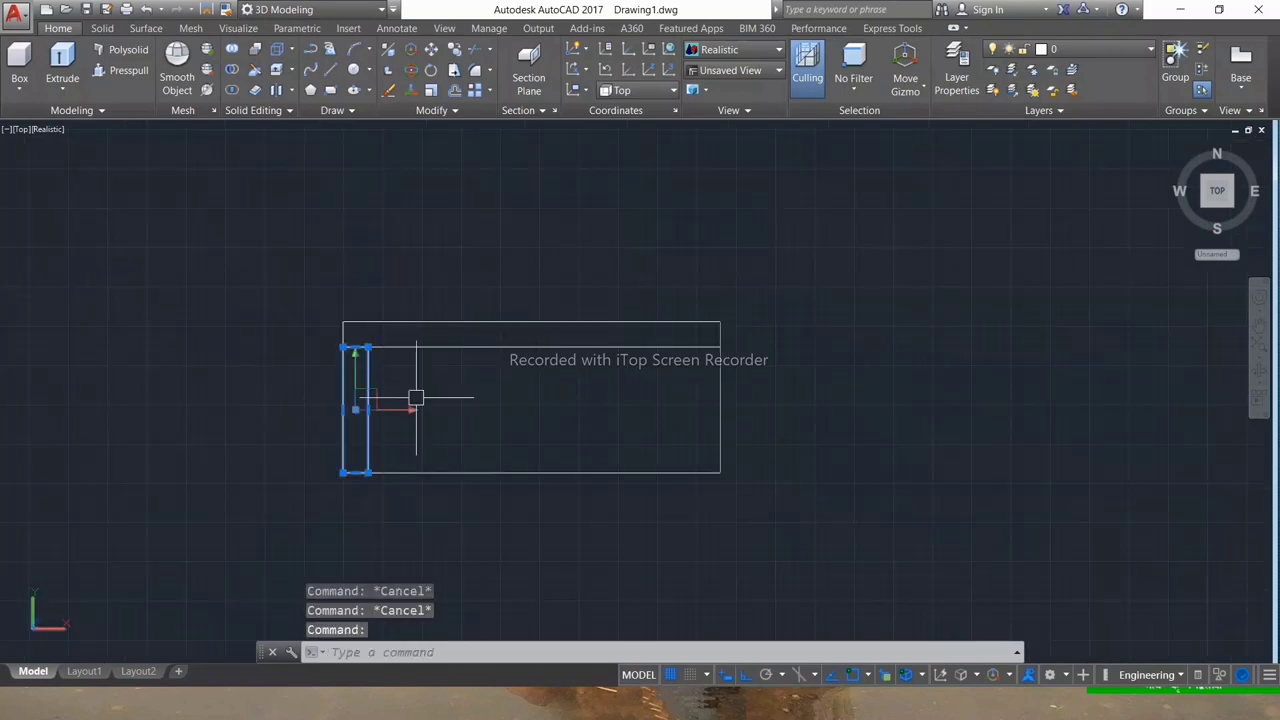
{"action": "type", "text": "mi"}
{"action": "key", "text": "Return"}
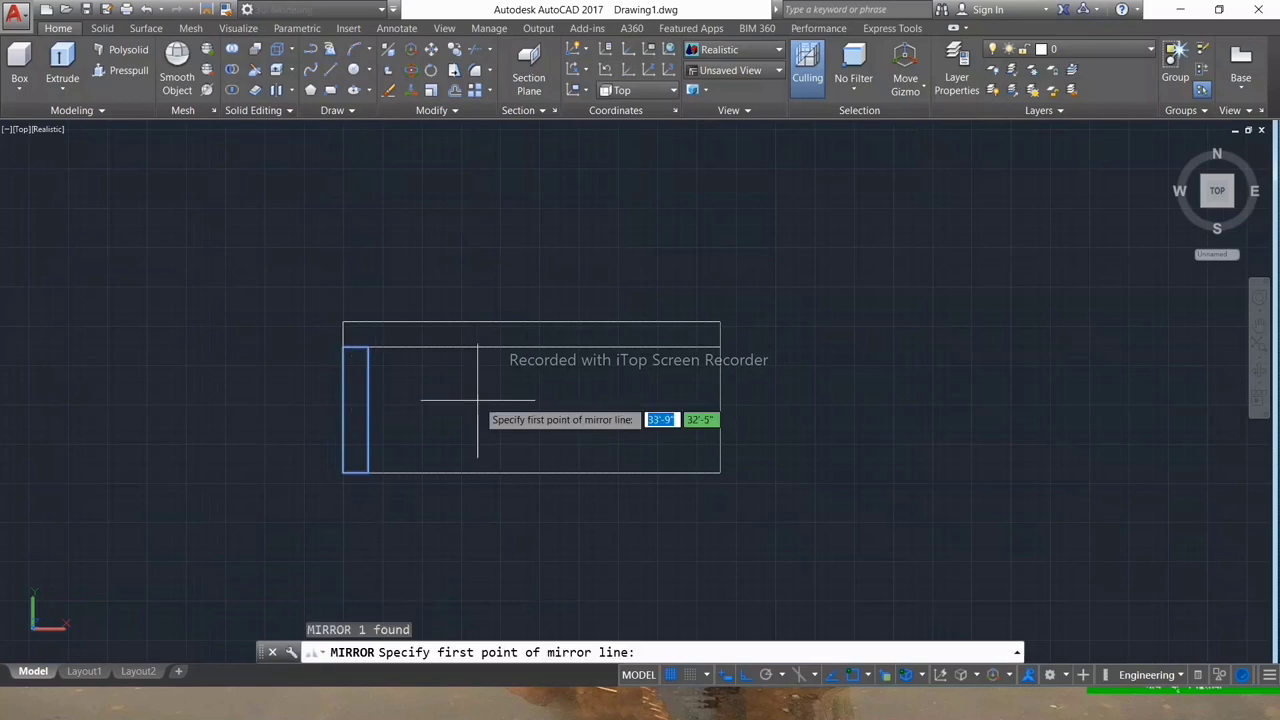
{"action": "left_click", "coordinate": [529, 473]}
{"action": "left_click", "coordinate": [524, 514]}
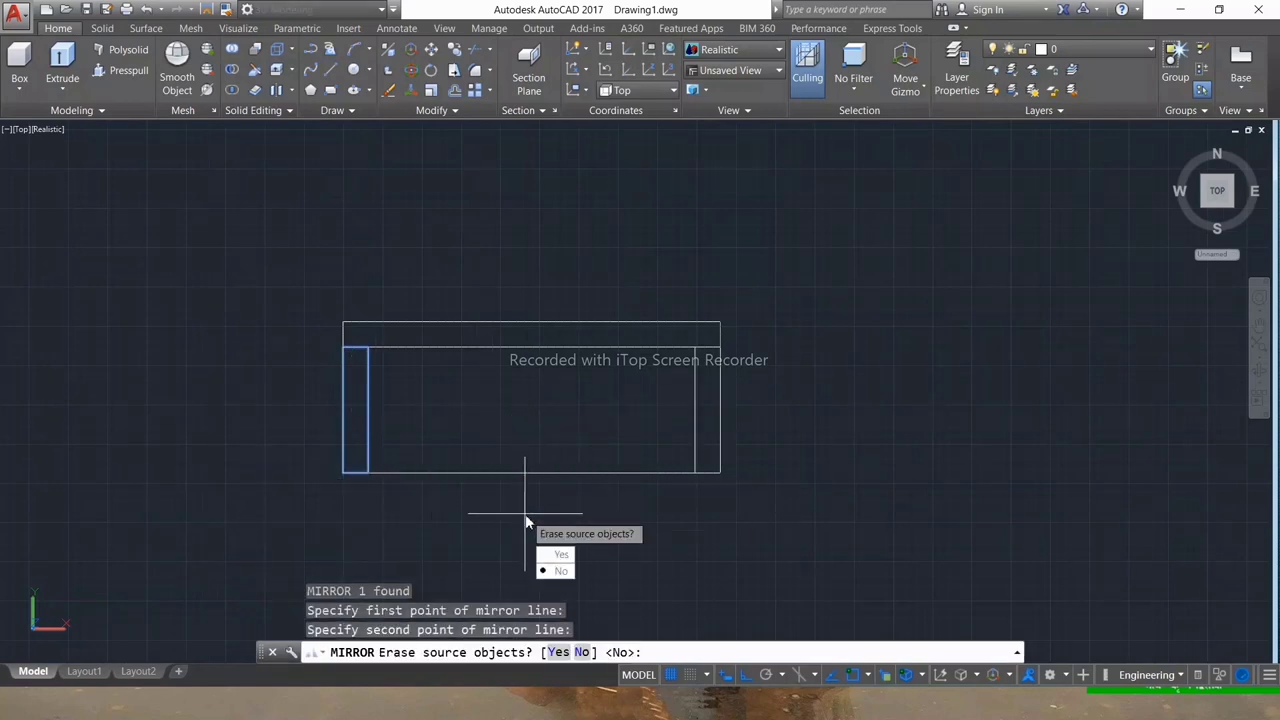
{"action": "key", "text": "Return"}
- Draw the left seat cushion rectangle from the left armrest's inner corner to the midpoint
{"action": "scroll", "coordinate": [475, 425], "scroll_direction": "up", "scroll_amount": 3}
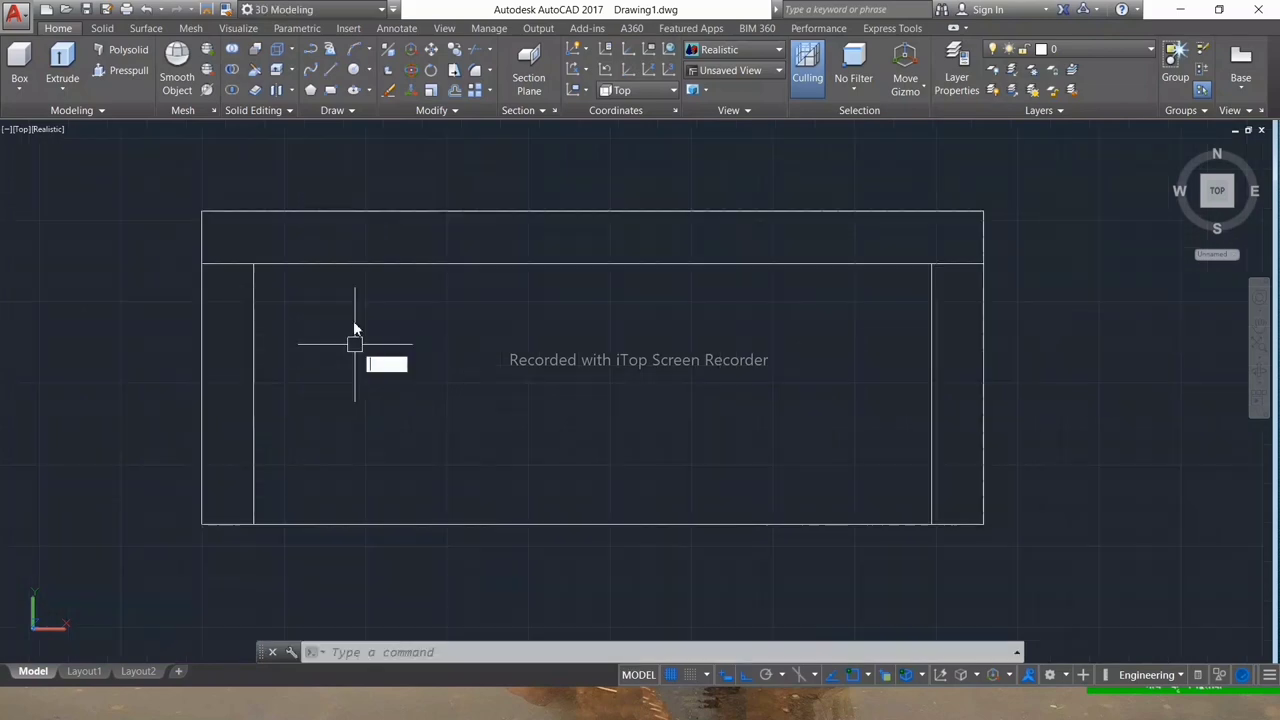
{"action": "type", "text": "rec"}
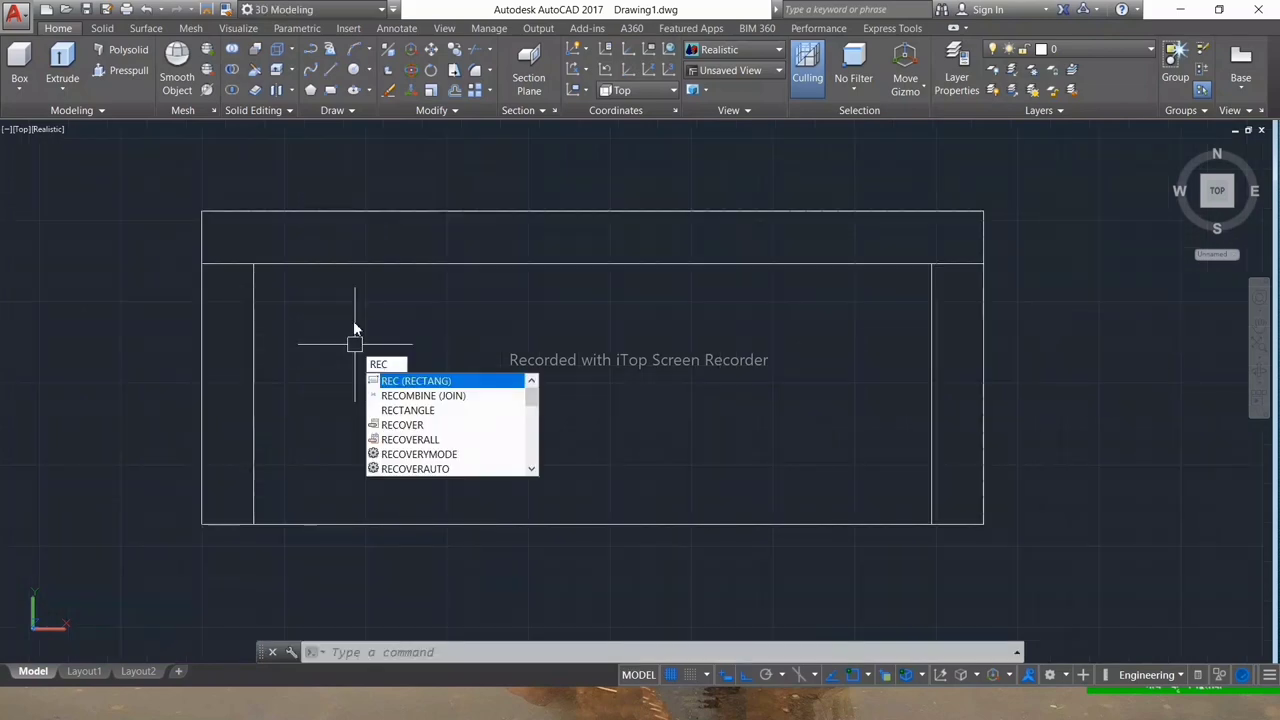
{"action": "key", "text": "Return"}
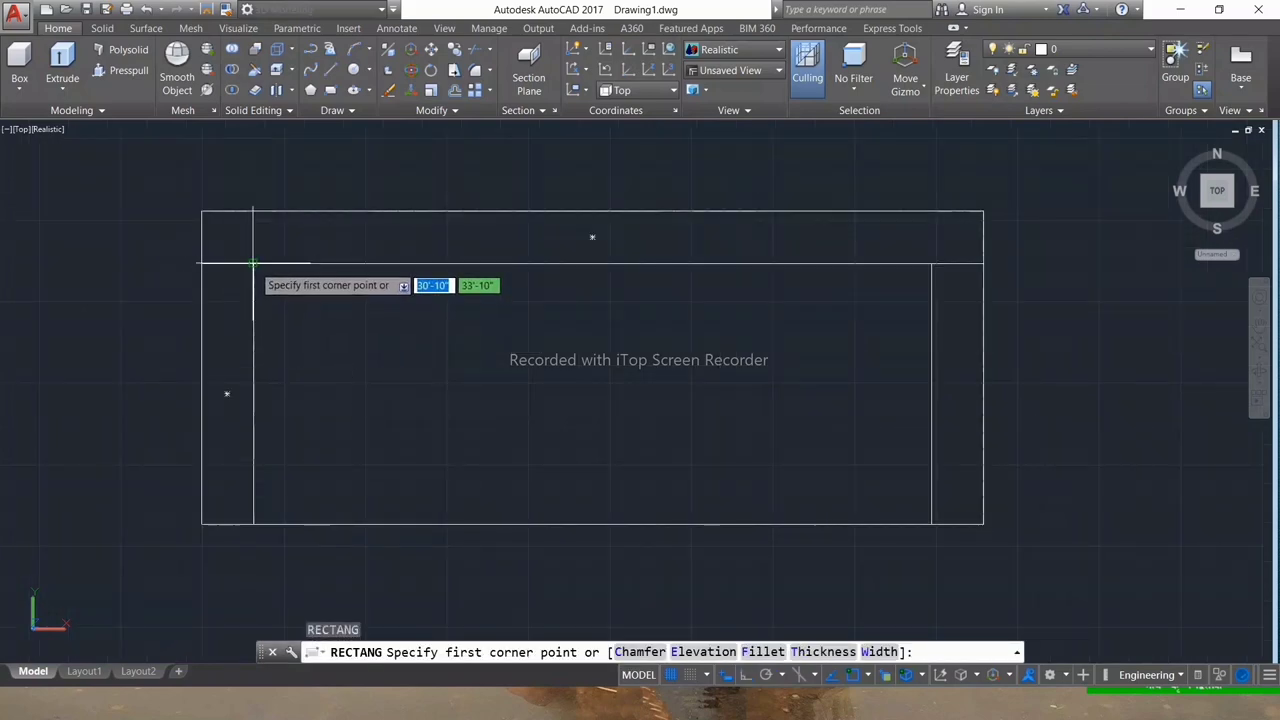
{"action": "left_click", "coordinate": [253, 264]}
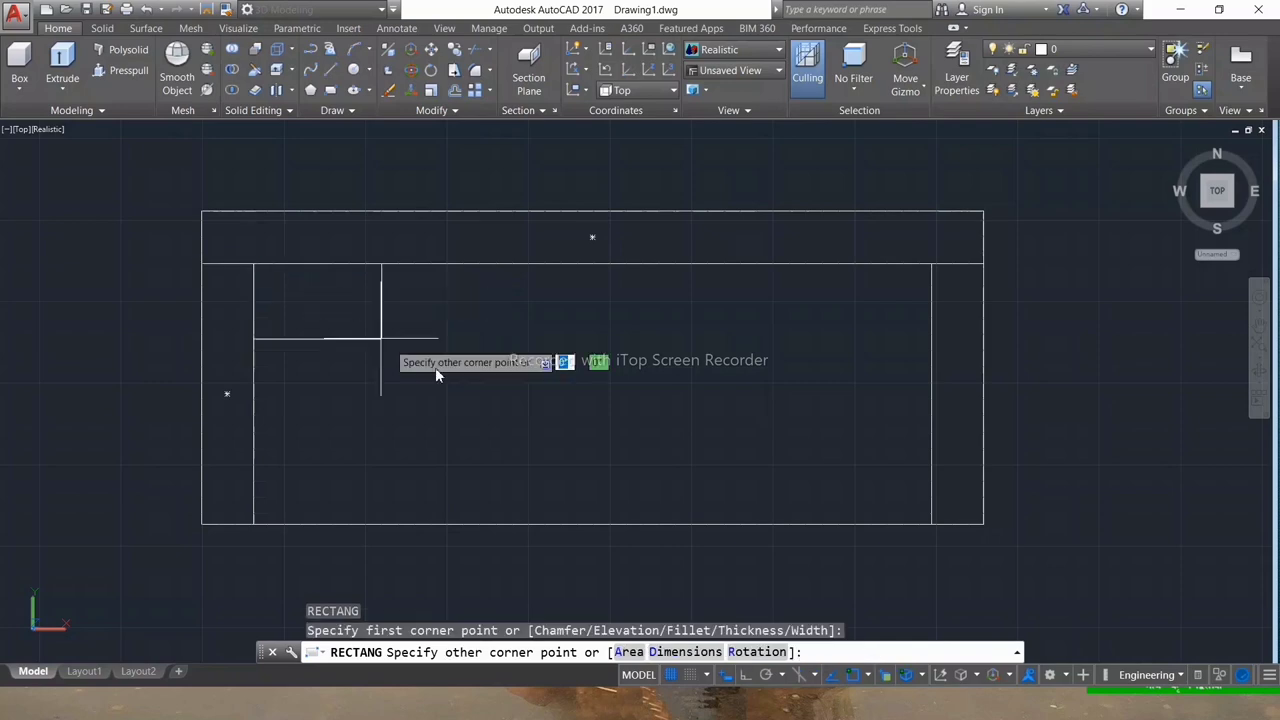
{"action": "left_click", "coordinate": [593, 524]}
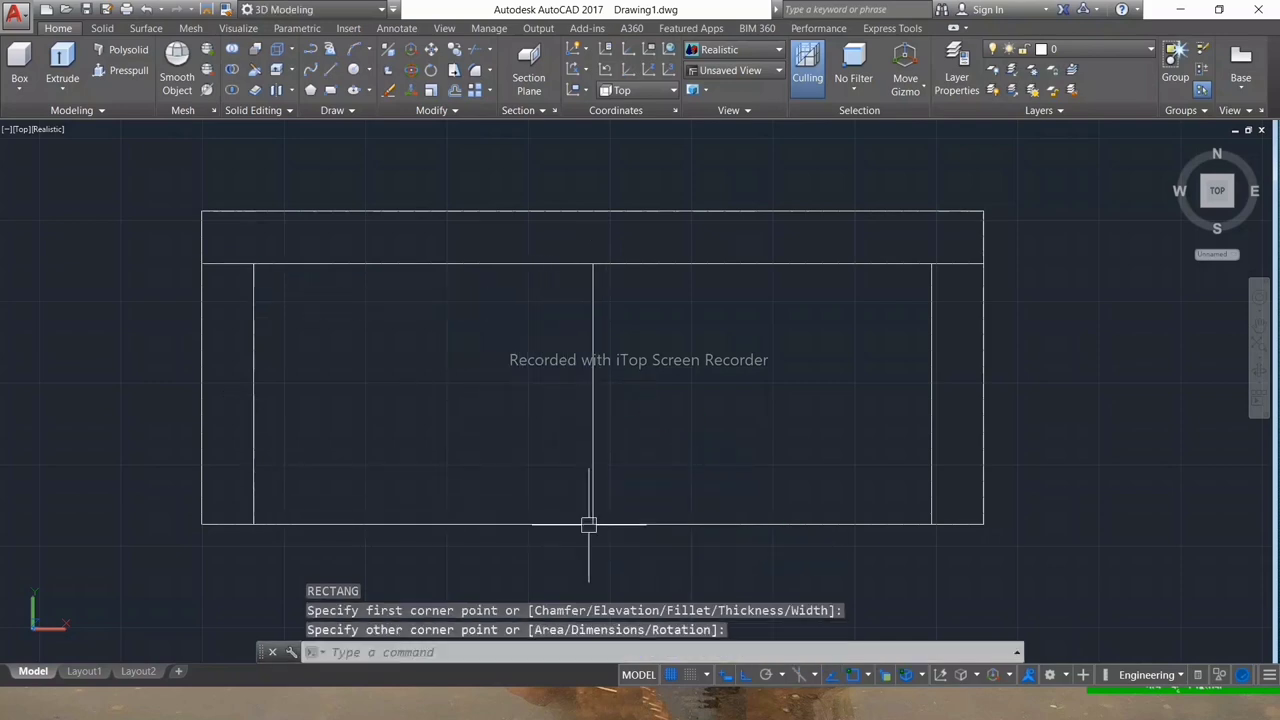
- Copy the cushion rectangle to the seat's right half
{"action": "left_click", "coordinate": [593, 420]}
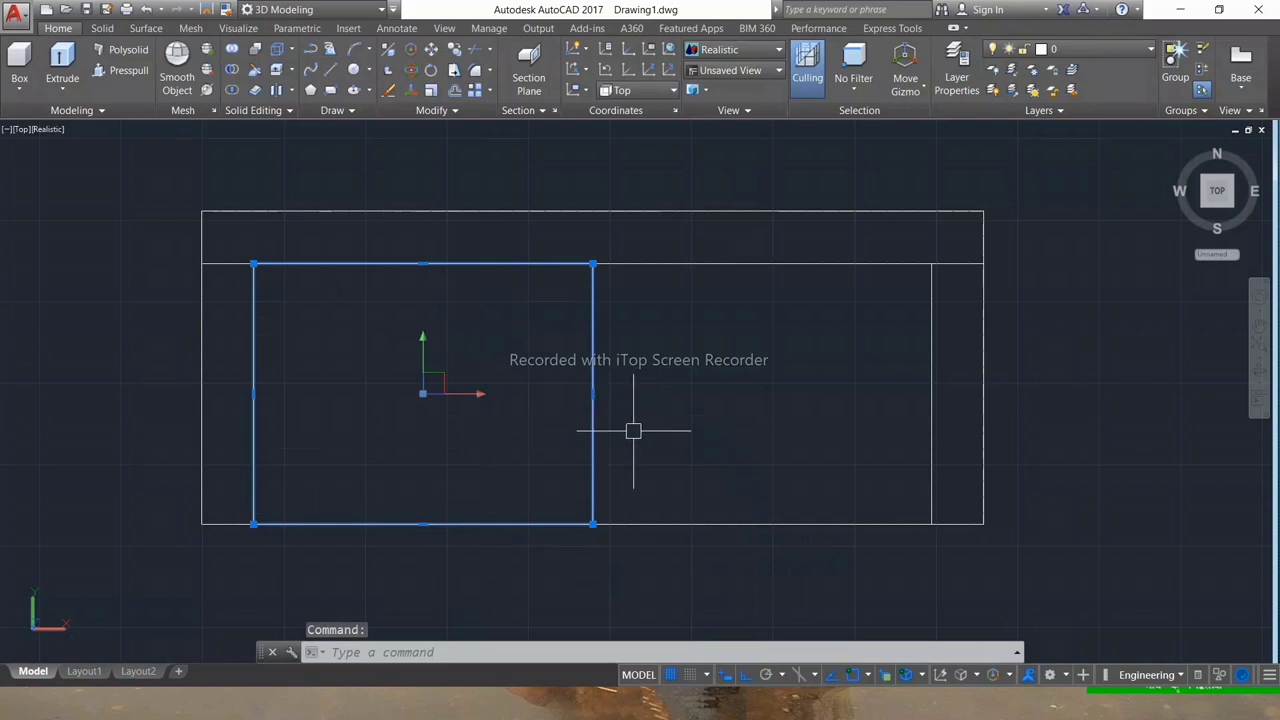
{"action": "type", "text": "co"}
{"action": "key", "text": "Return"}
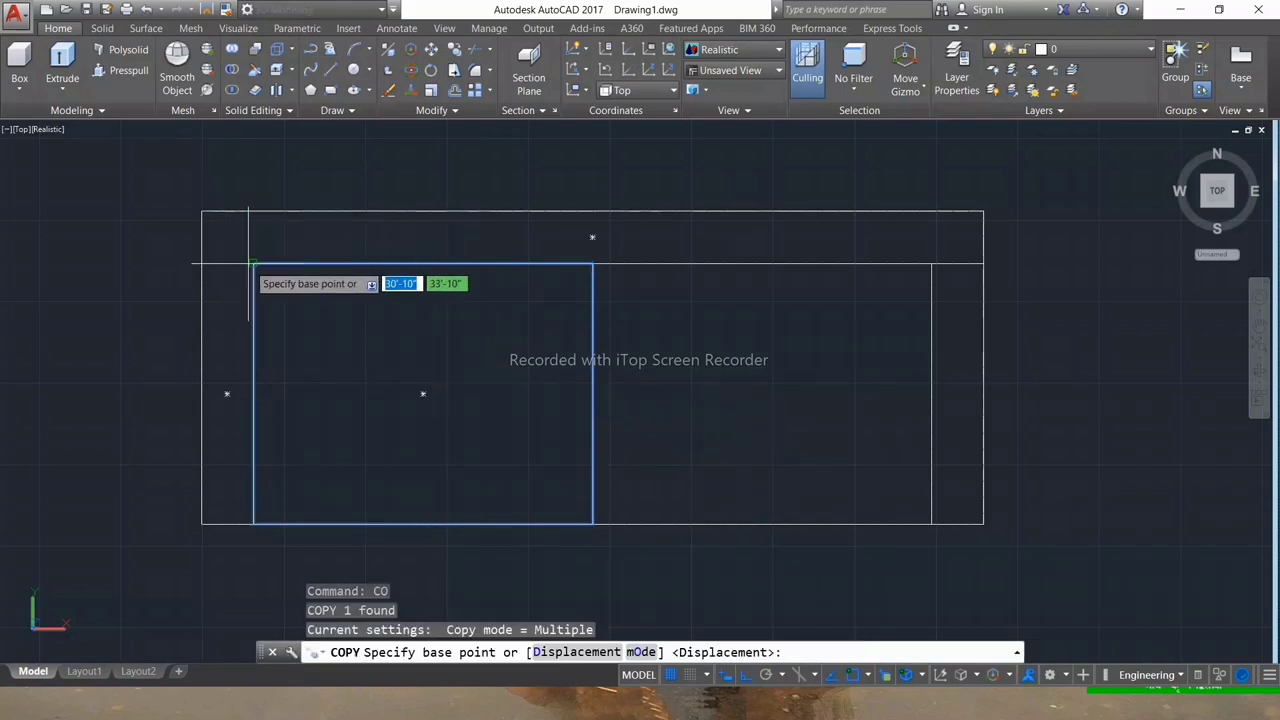
{"action": "left_click", "coordinate": [253, 264]}
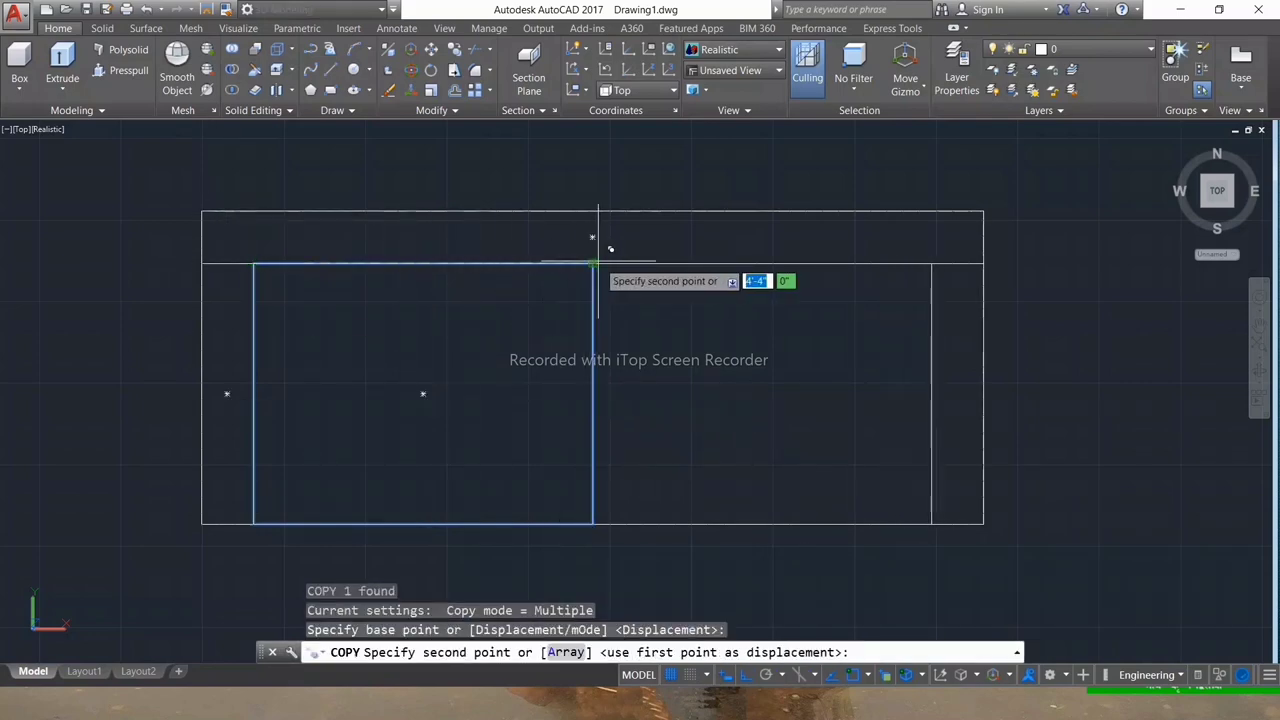
{"action": "left_click", "coordinate": [593, 264]}
{"action": "key", "text": "Escape"}
{"action": "key", "text": "Escape"}
{"action": "key", "text": "Escape"}
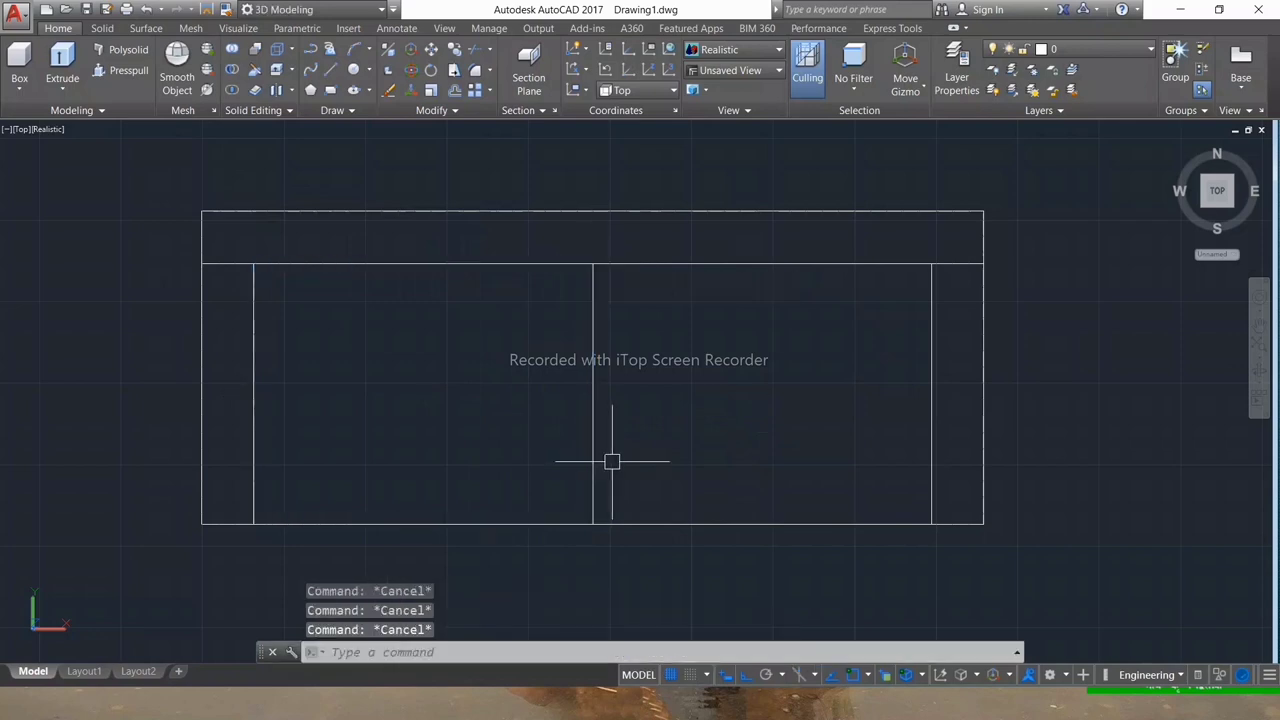
- Delete the duplicate outer rectangle from the overlapping outlines
{"action": "left_click", "coordinate": [652, 524]}
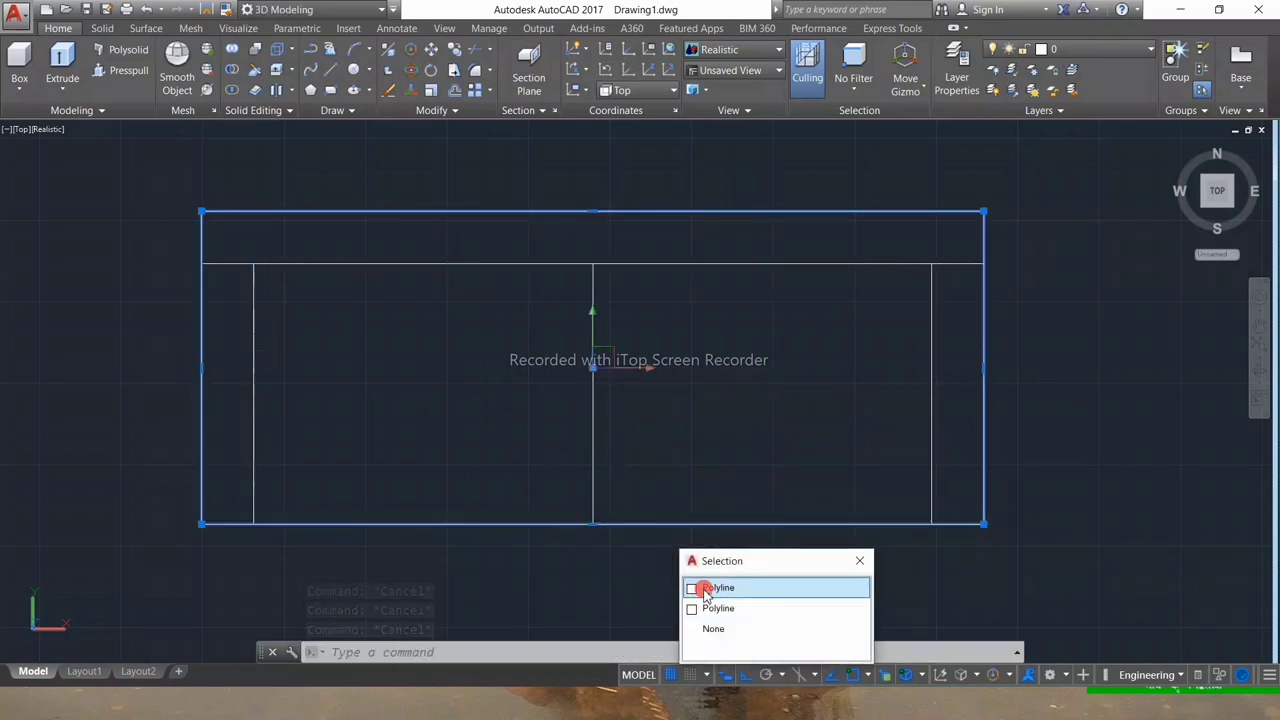
{"action": "left_click", "coordinate": [700, 586]}
{"action": "key", "text": "Delete"}
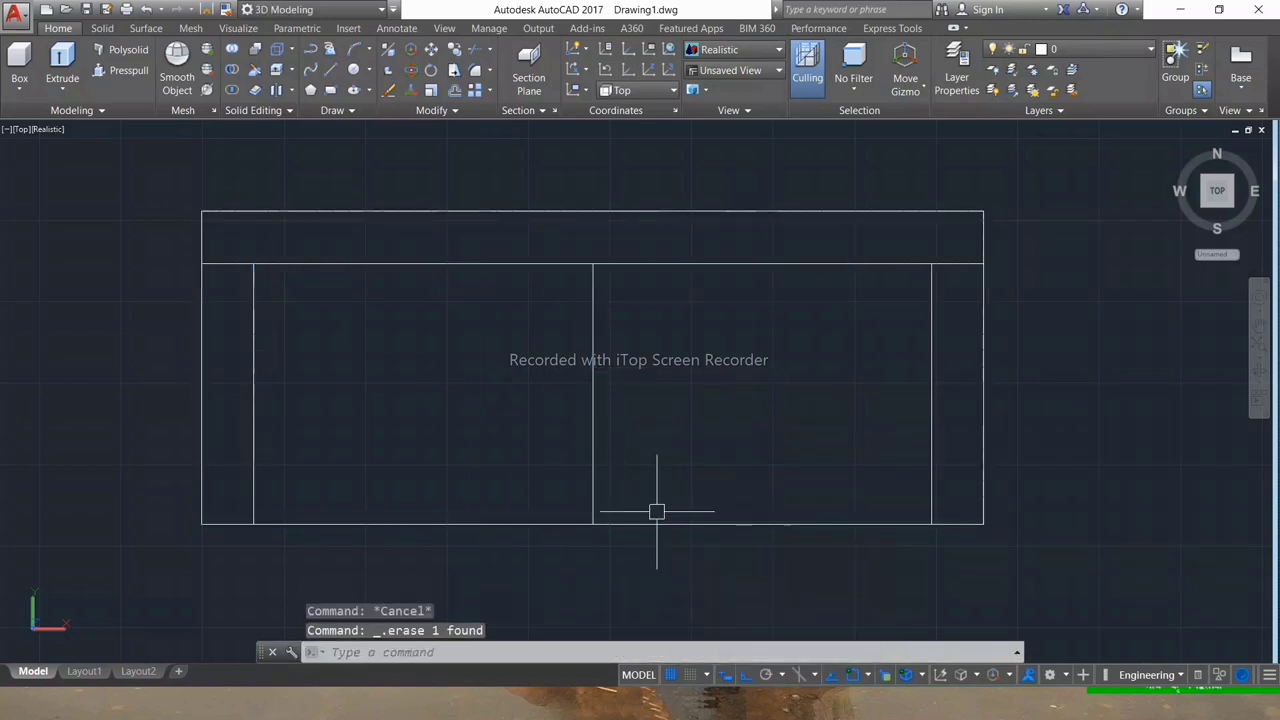
- Grip-stretch the sofa's outer left line 2 inches by its midpoint
{"action": "left_click", "coordinate": [213, 303]}
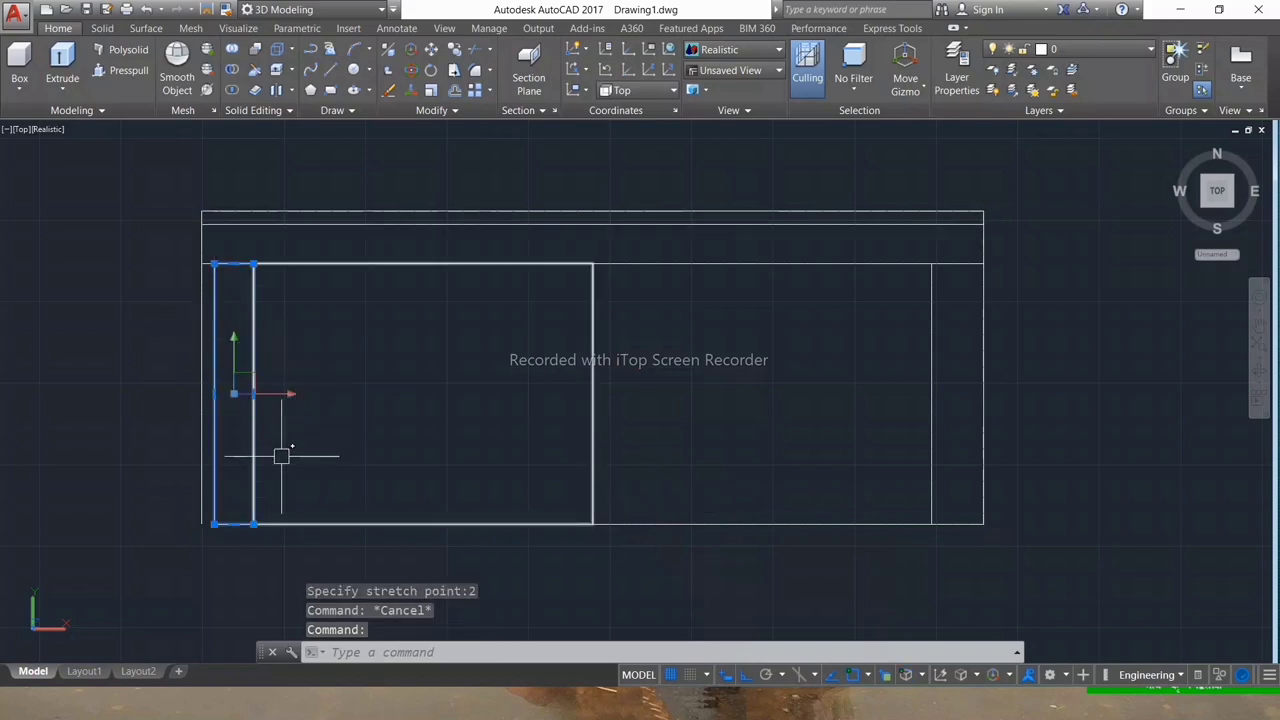
{"action": "key", "text": "Escape"}
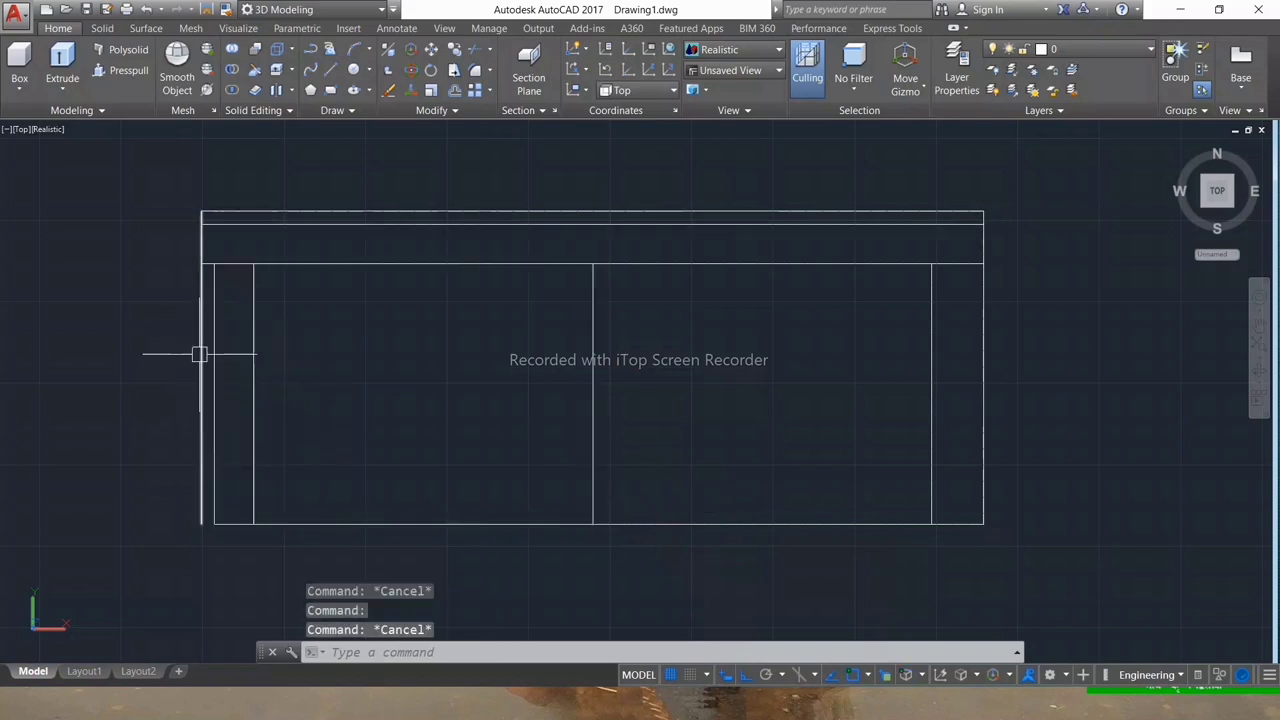
{"action": "left_click", "coordinate": [213, 362]}
{"action": "left_click", "coordinate": [213, 393]}
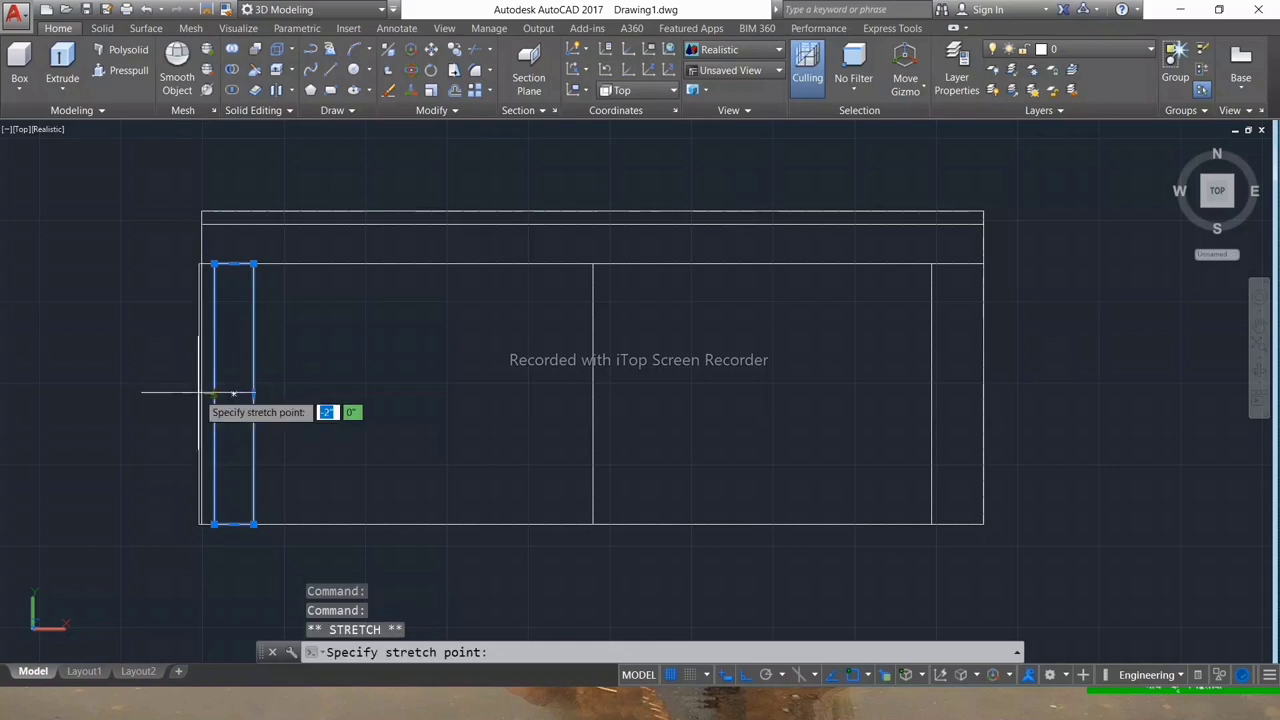
{"action": "key", "text": "Escape"}
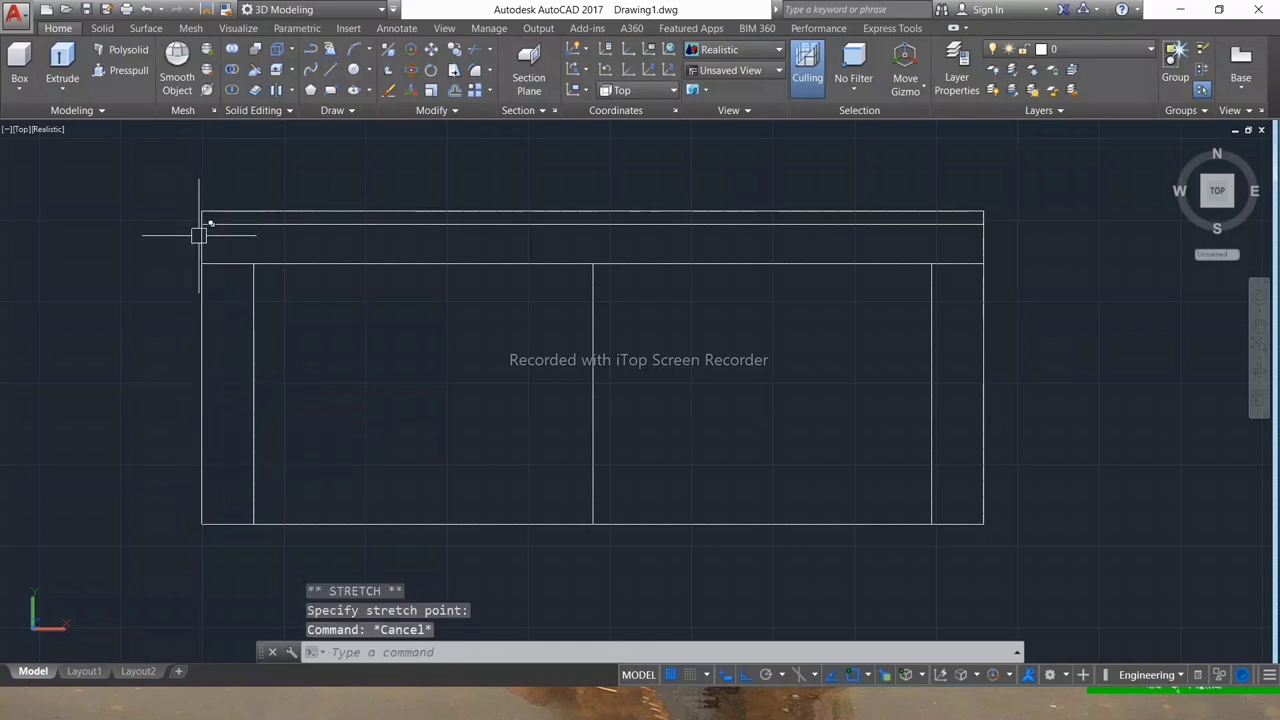
{"action": "left_click", "coordinate": [201, 229]}
{"action": "left_click", "coordinate": [257, 320]}
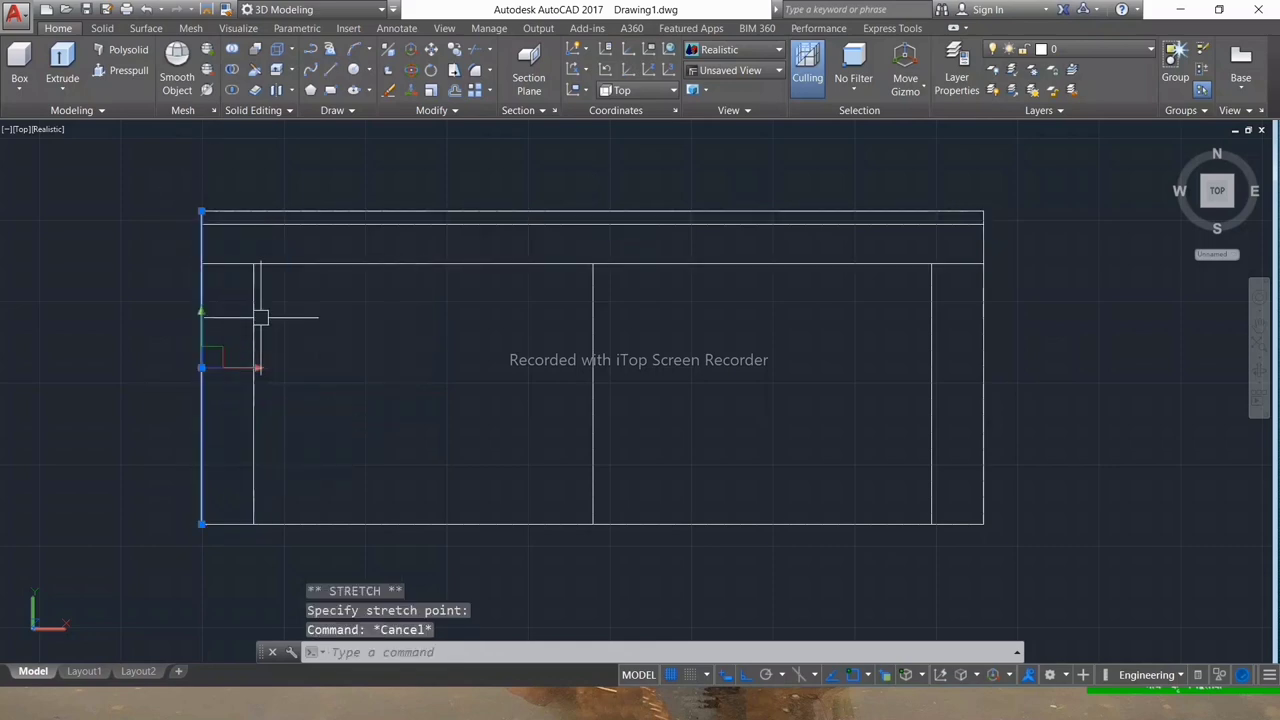
{"action": "left_click", "coordinate": [201, 368]}
{"action": "type", "text": "2"}
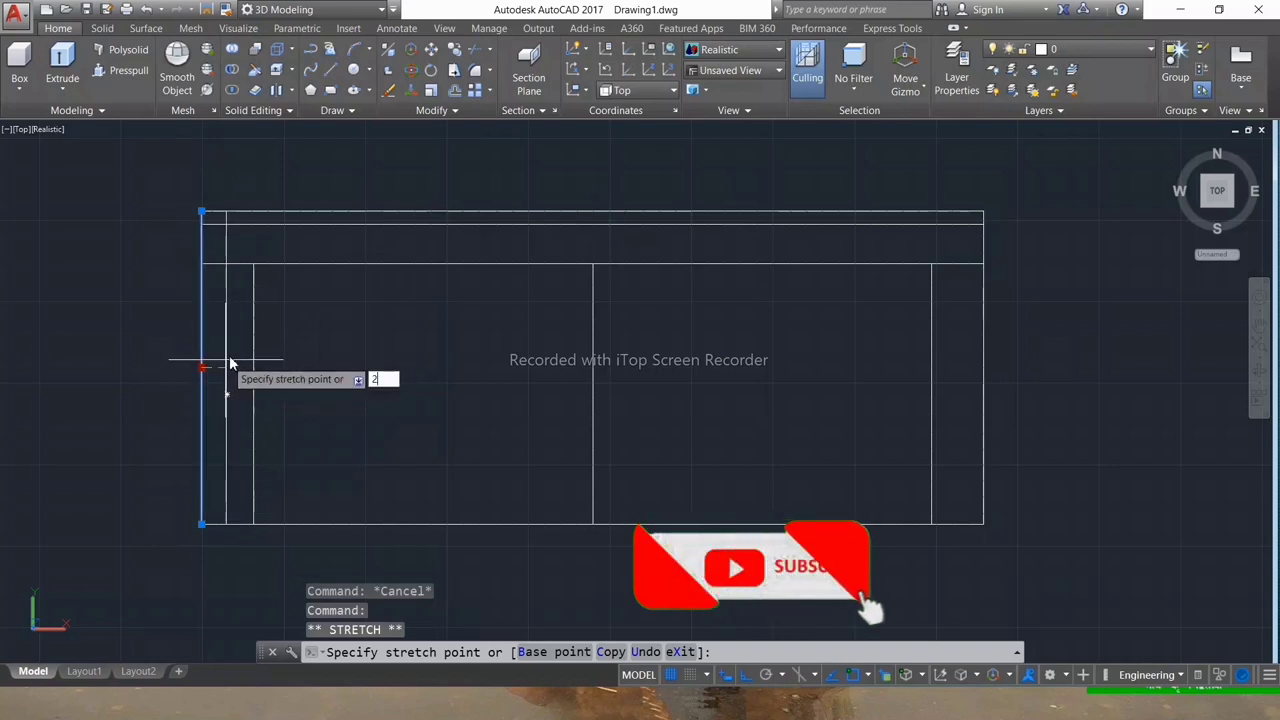
{"action": "key", "text": "Return"}
{"action": "key", "text": "Escape"}
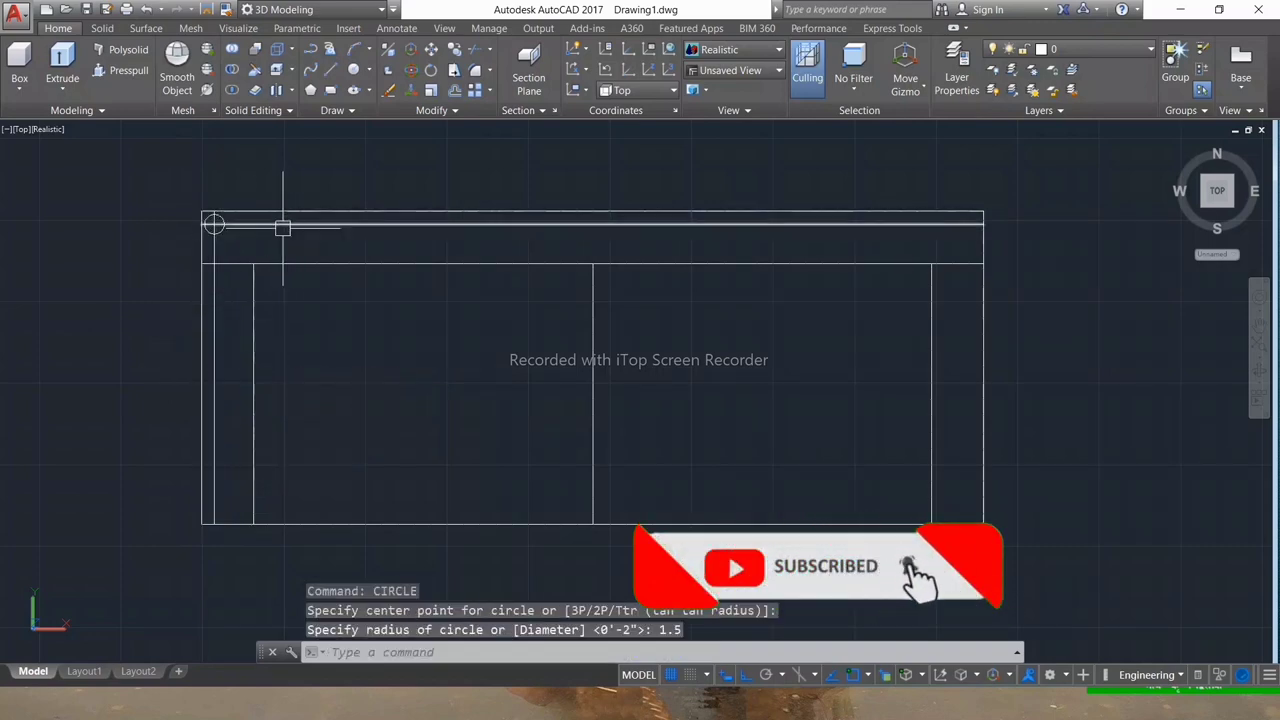
- Select both back leg circles and copy them to the front corners
{"action": "key", "text": "Escape"}
{"action": "key", "text": "Escape"}
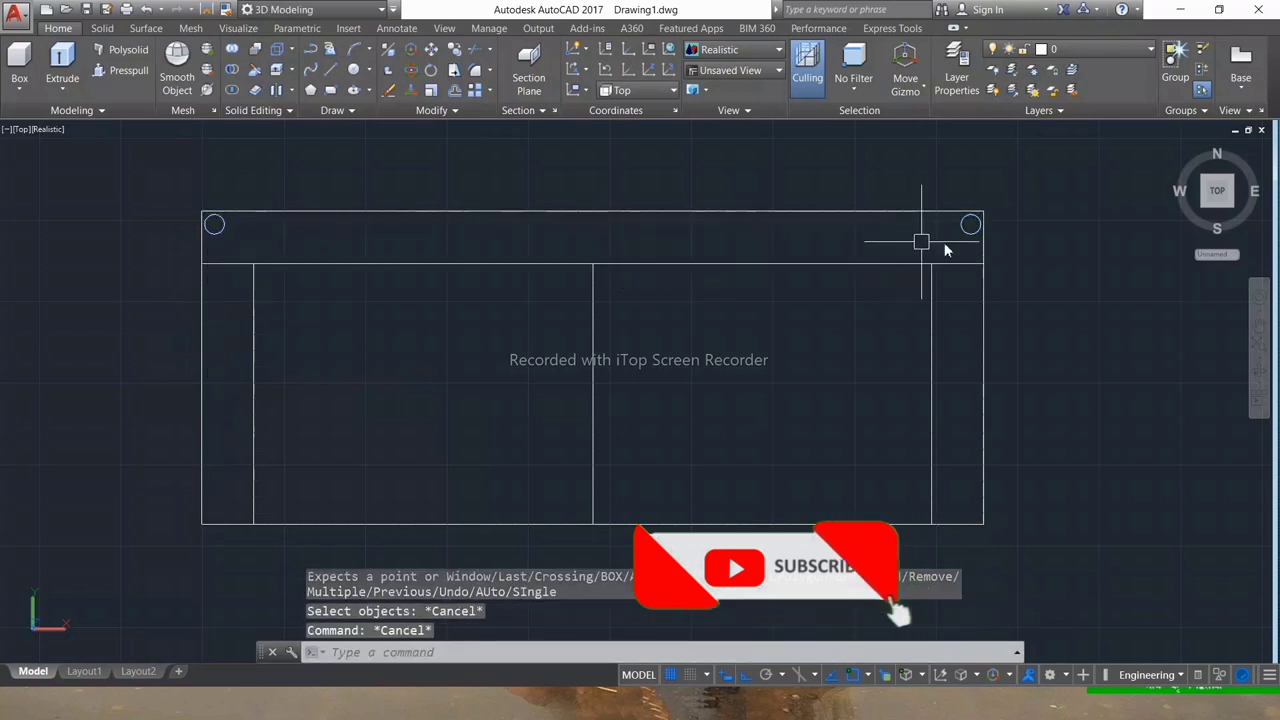
{"action": "key", "text": "Escape"}
{"action": "left_click", "coordinate": [967, 235]}
{"action": "left_click", "coordinate": [214, 224]}
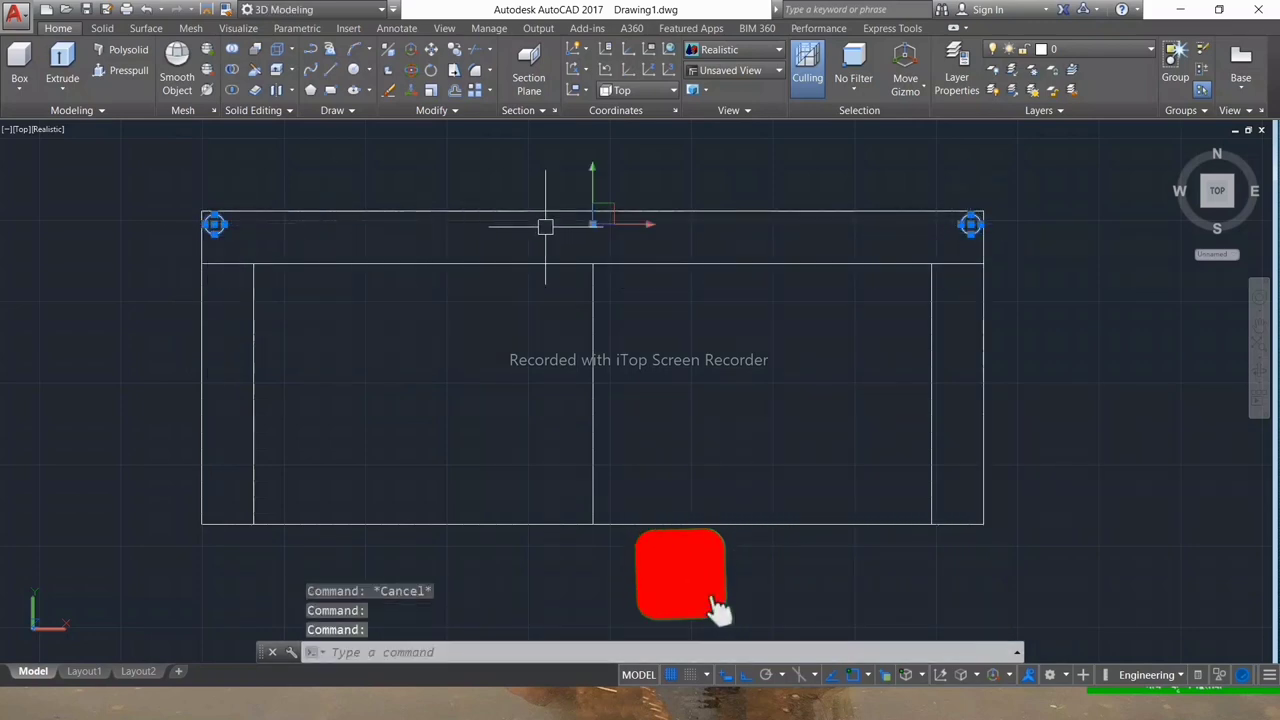
{"action": "key", "text": "Escape"}
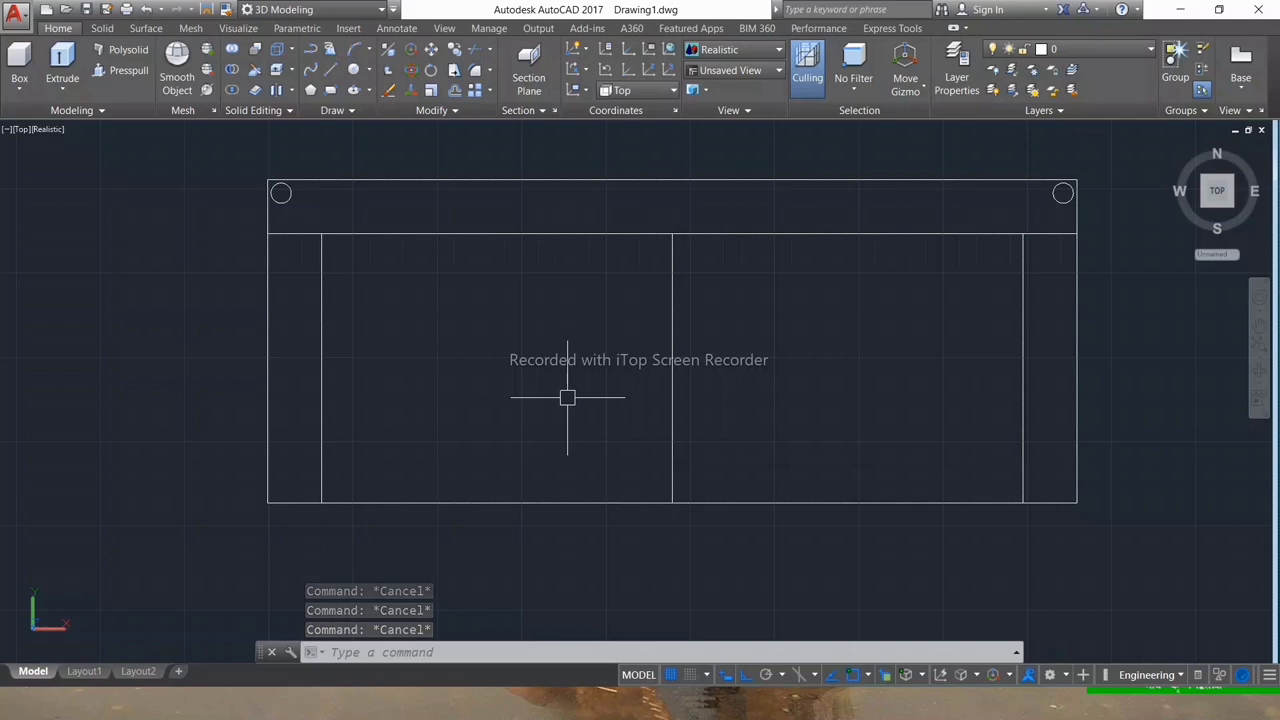
{"action": "key", "text": "Escape"}
{"action": "key", "text": "Escape"}
{"action": "key", "text": "Escape"}
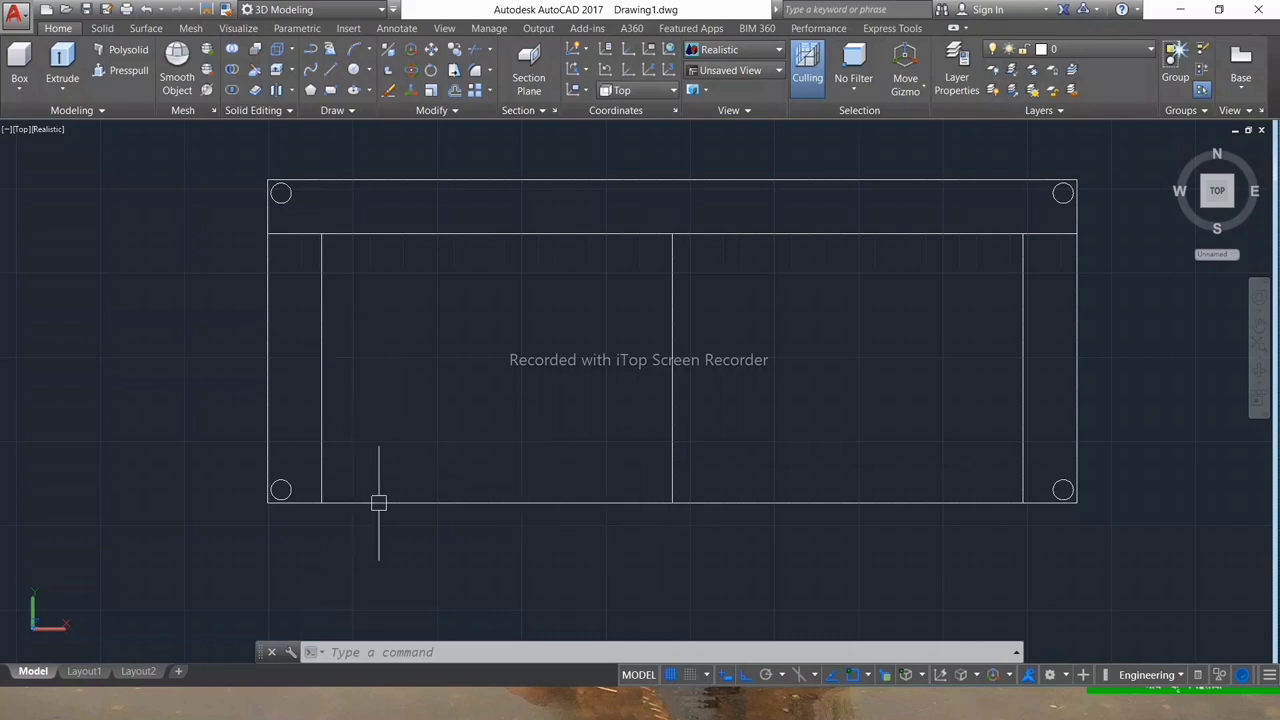
{"action": "key", "text": "Escape"}
{"action": "key", "text": "Escape"}
{"action": "key", "text": "Escape"}
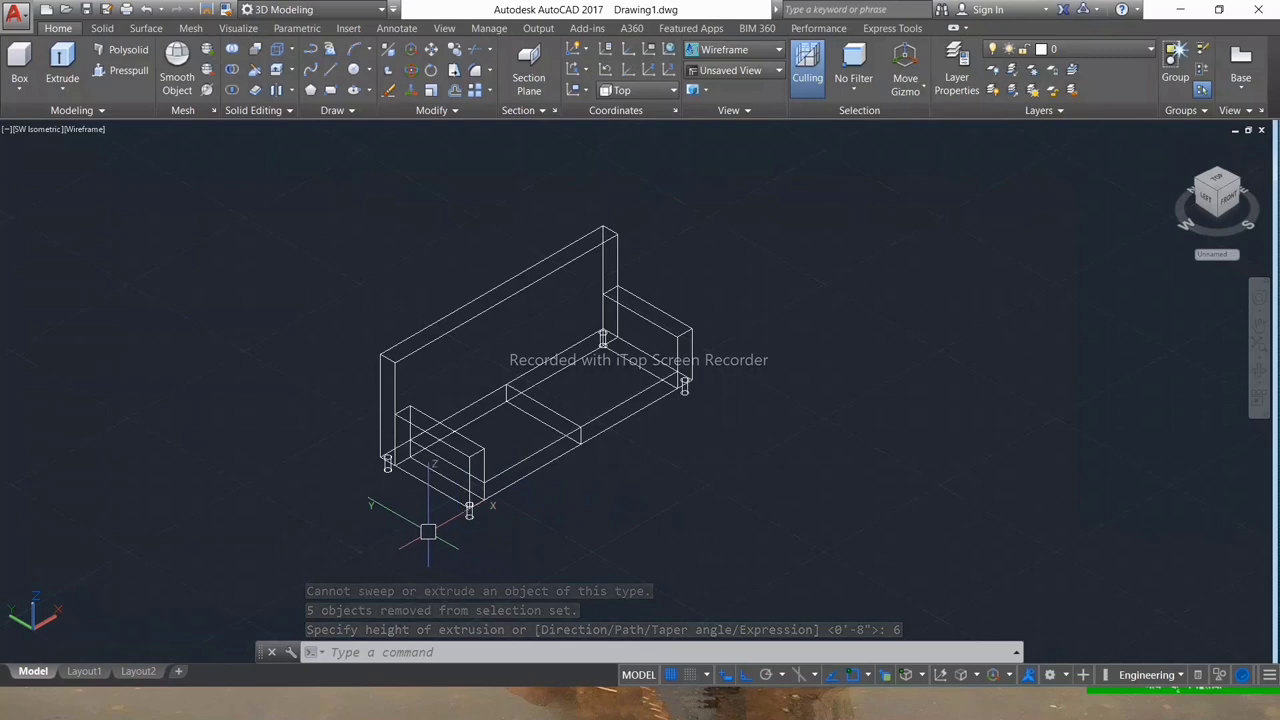
- Zoom in and out to inspect the shaded 3D sofa
{"action": "scroll", "coordinate": [424, 531], "scroll_direction": "up", "scroll_amount": 2}
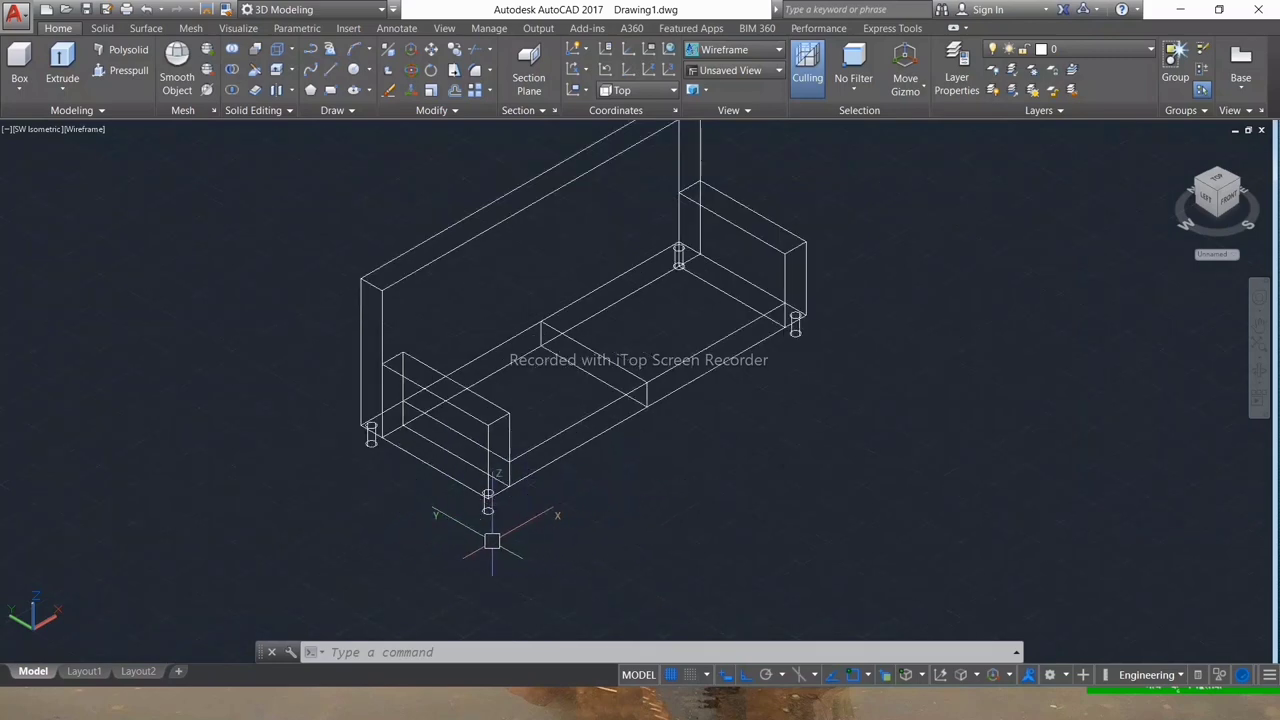
{"action": "scroll", "coordinate": [492, 541], "scroll_direction": "down", "scroll_amount": 2}
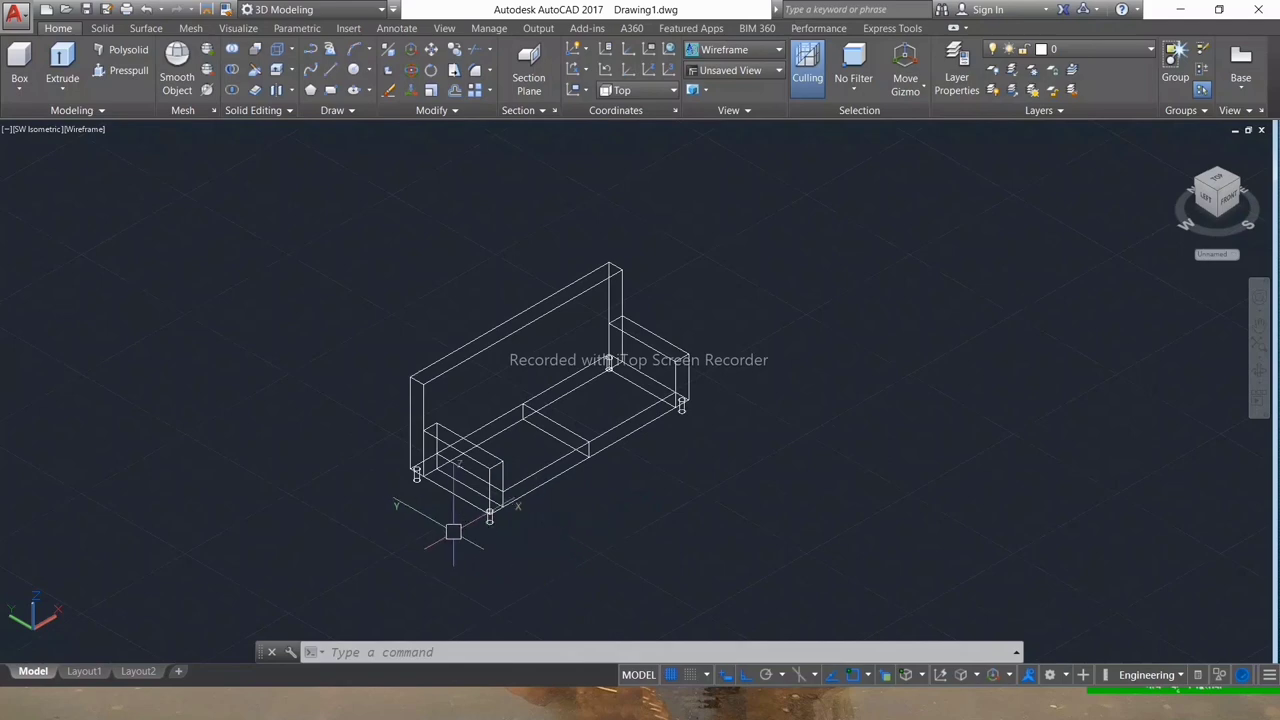
{"action": "scroll", "coordinate": [456, 500], "scroll_direction": "up", "scroll_amount": 2}
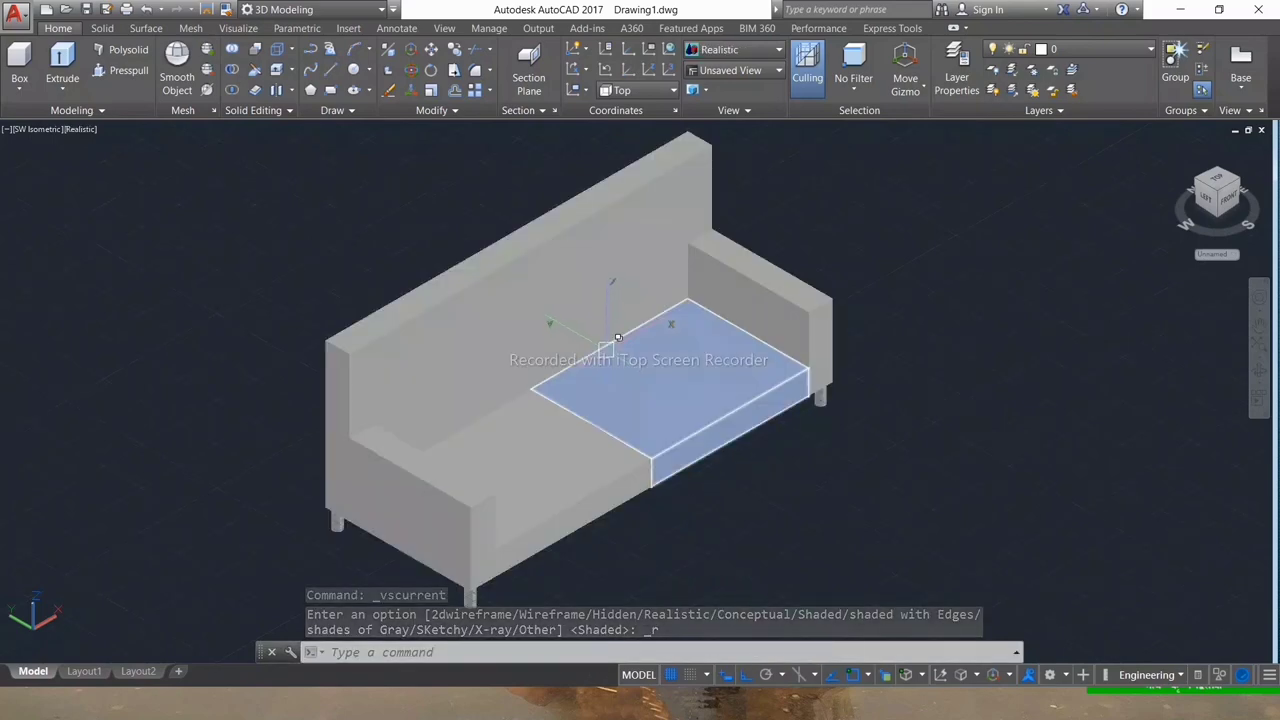
- Start the edge fillet command with a 2-inch radius
{"action": "key", "text": "Escape"}
{"action": "key", "text": "Escape"}
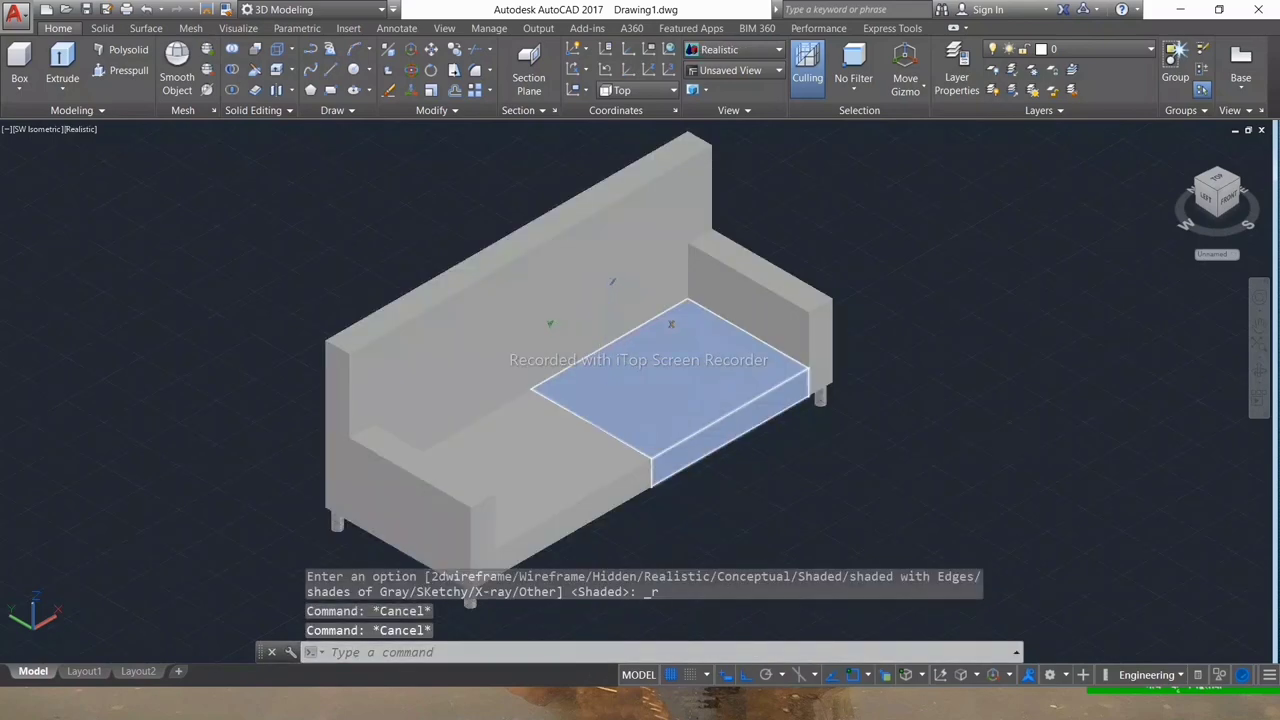
{"action": "key", "text": "Escape"}
{"action": "key", "text": "Down"}
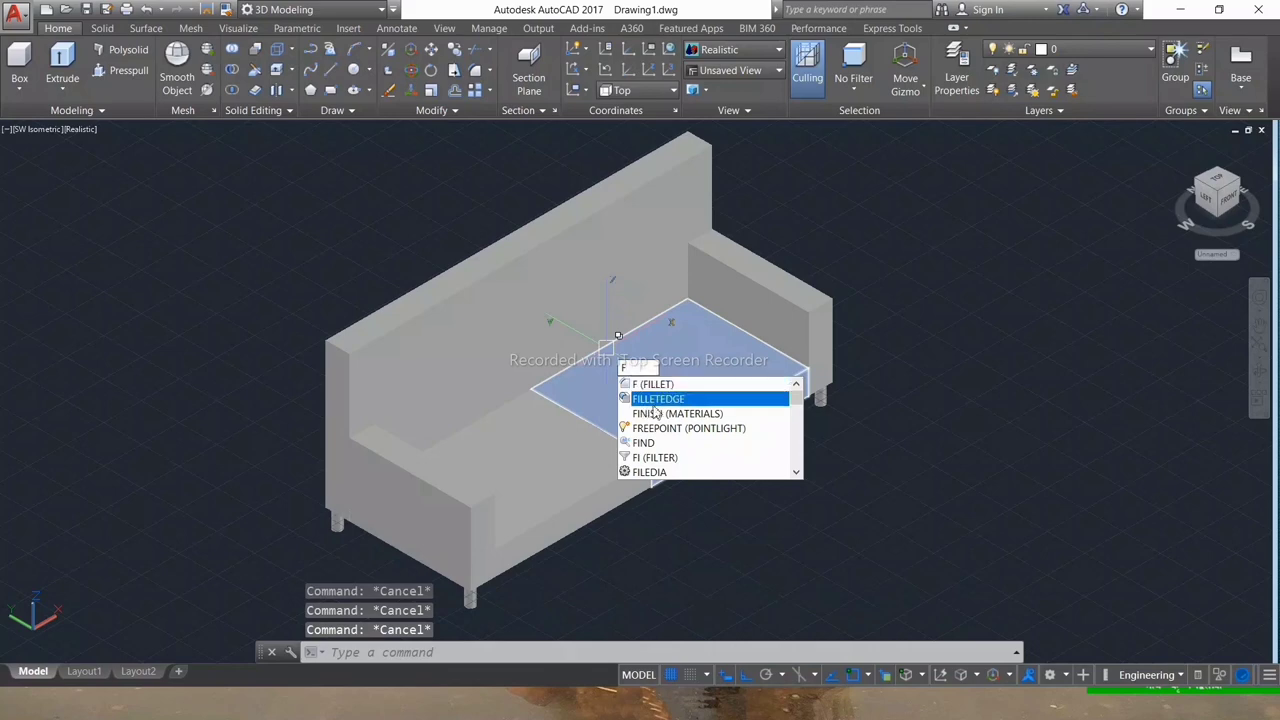
{"action": "key", "text": "Return"}
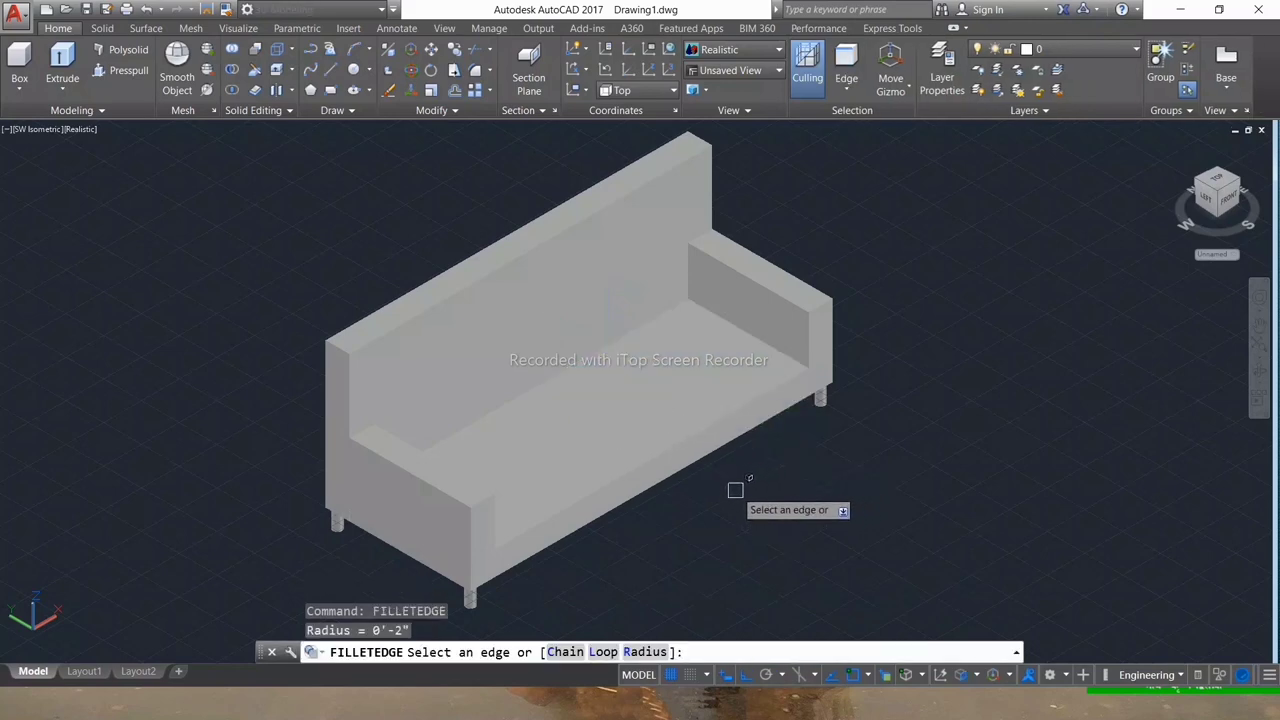
{"action": "type", "text": "r"}
{"action": "key", "text": "Return"}
{"action": "type", "text": "2"}
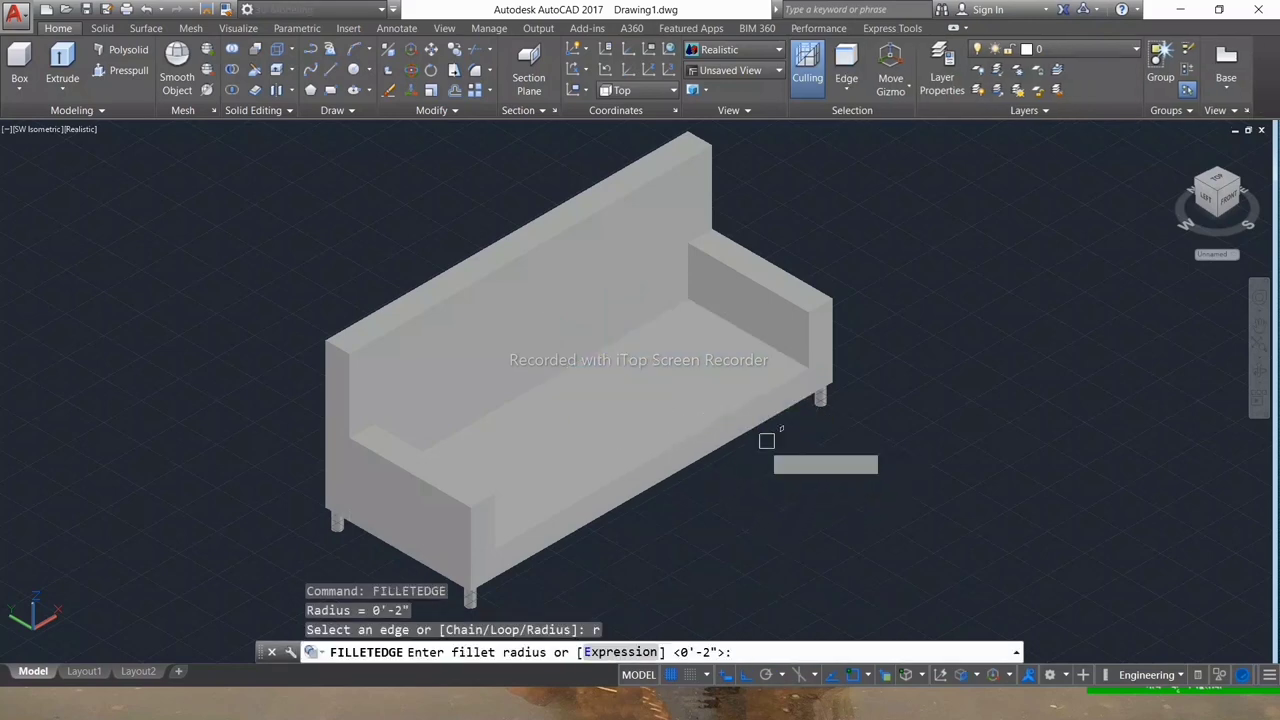
{"action": "key", "text": "Return"}
- Pick the backrest and armrest top edges and apply the 2" fillet
{"action": "left_click", "coordinate": [763, 443]}
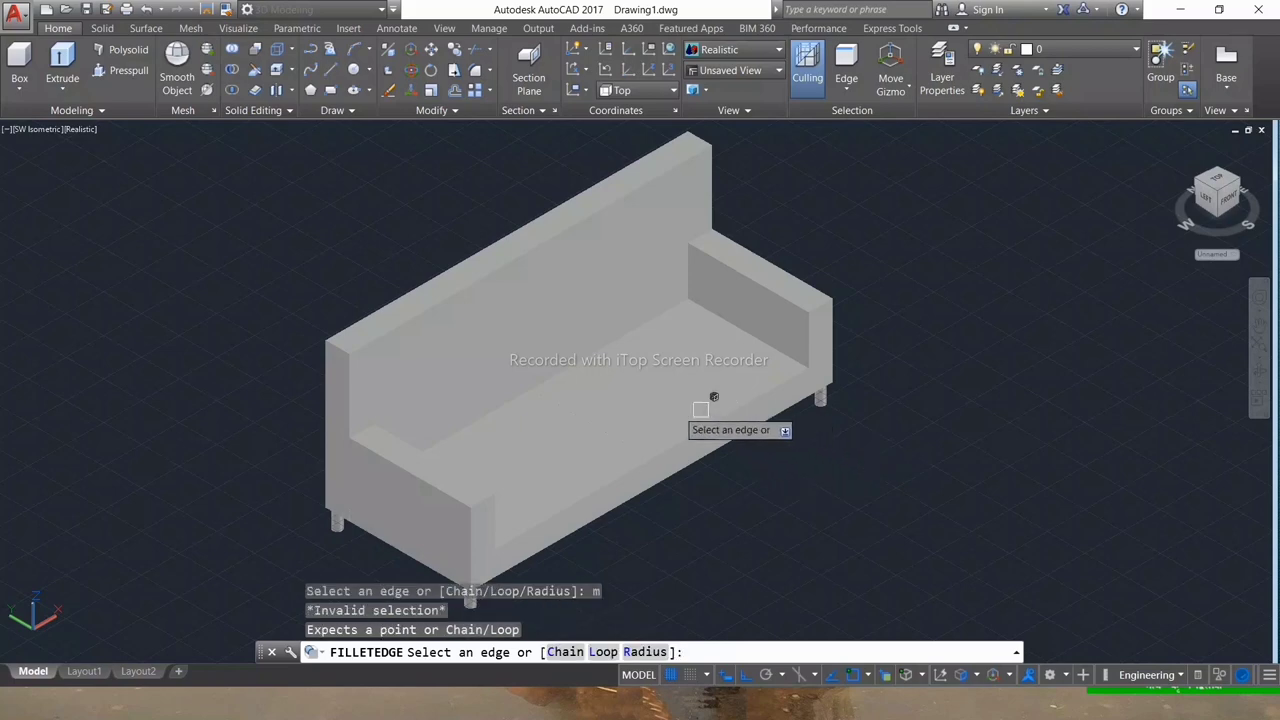
{"action": "left_click", "coordinate": [465, 285]}
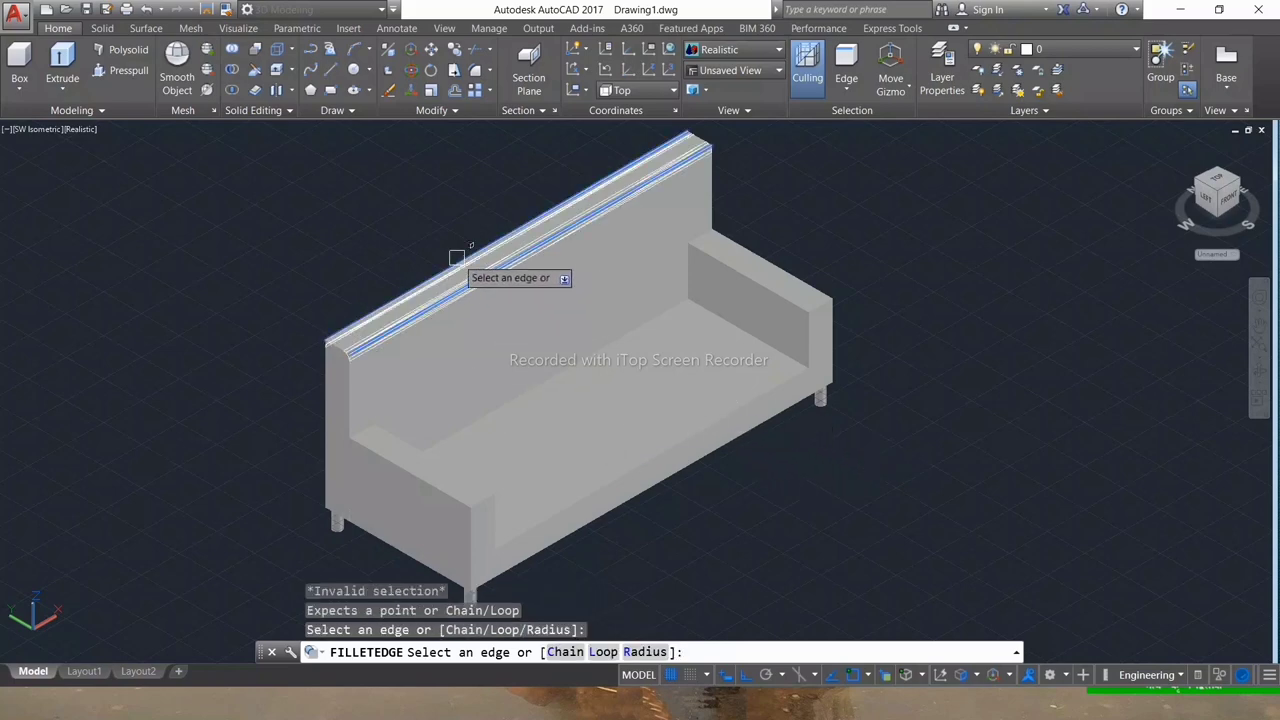
{"action": "left_click", "coordinate": [424, 477]}
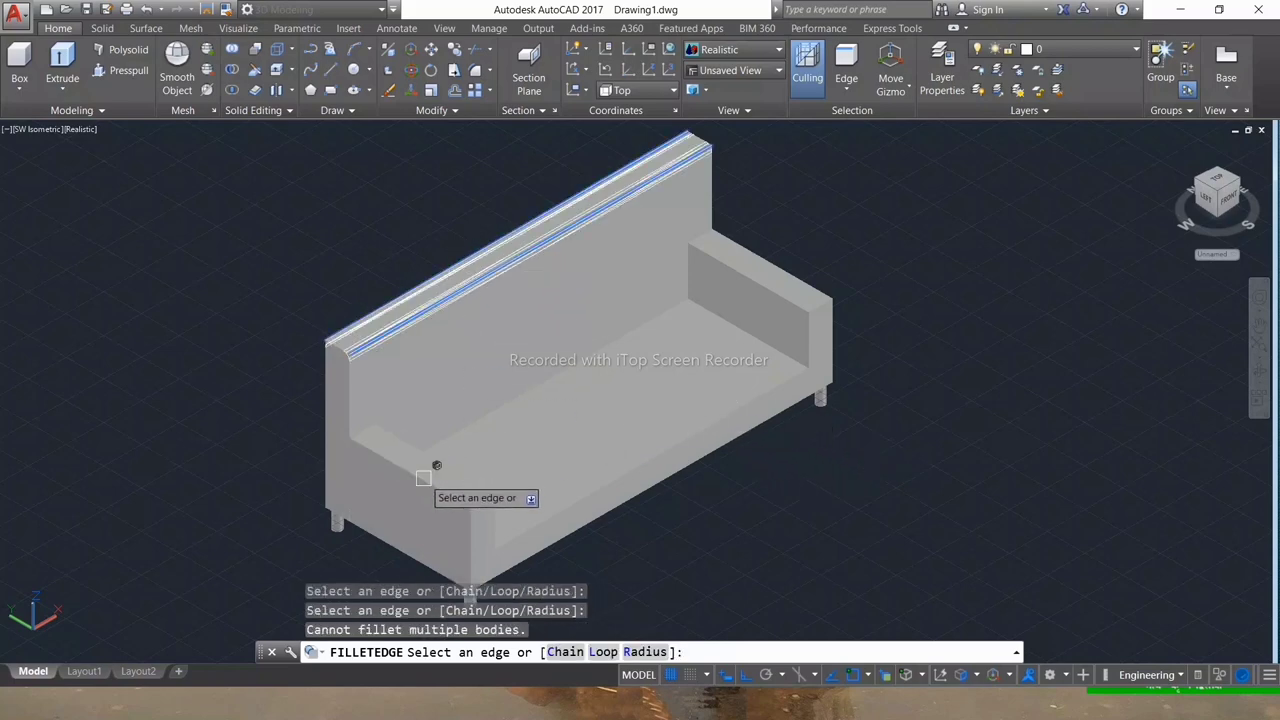
{"action": "key", "text": "Return"}
{"action": "type", "text": "R"}
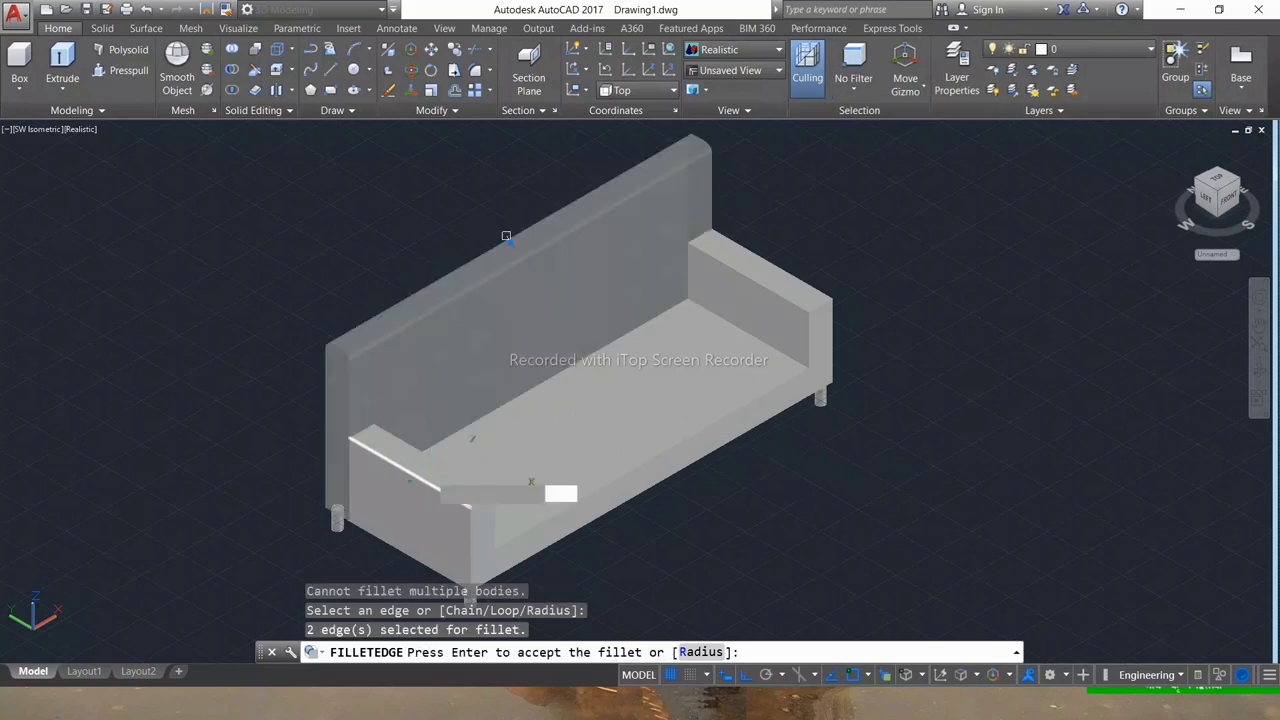
{"action": "key", "text": "Return"}
{"action": "key", "text": "Return"}
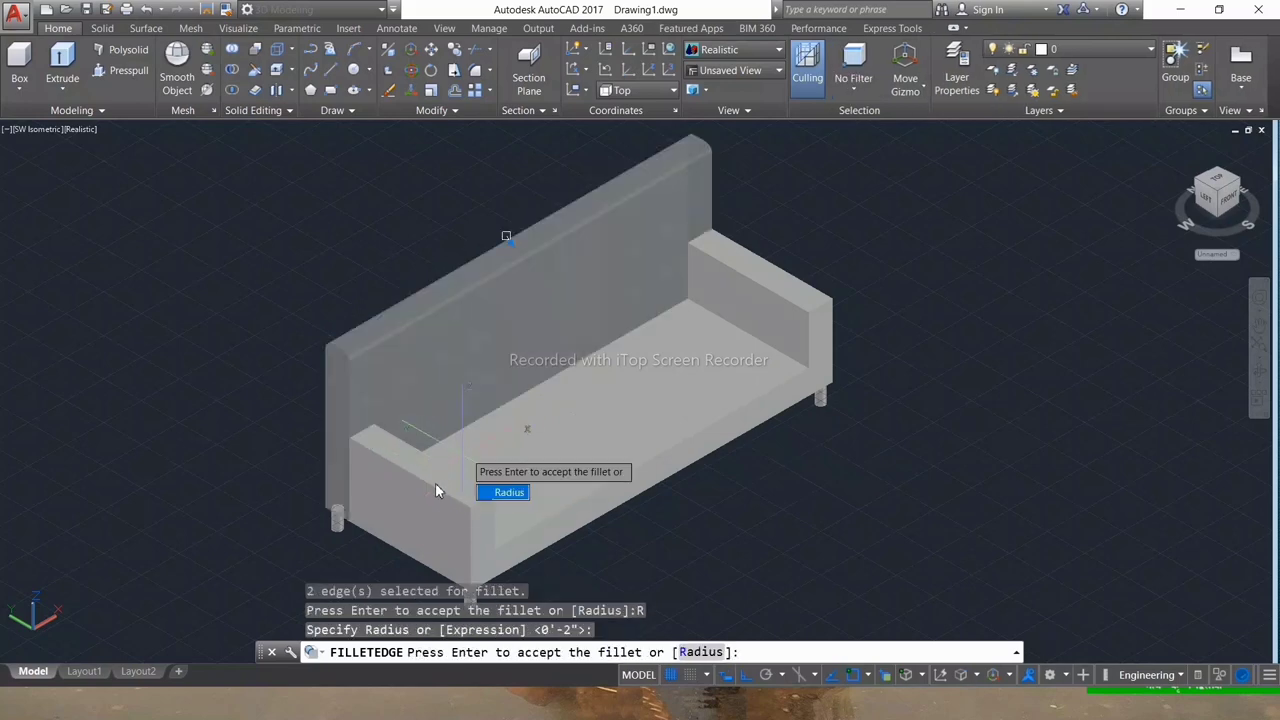
{"action": "key", "text": "Return"}
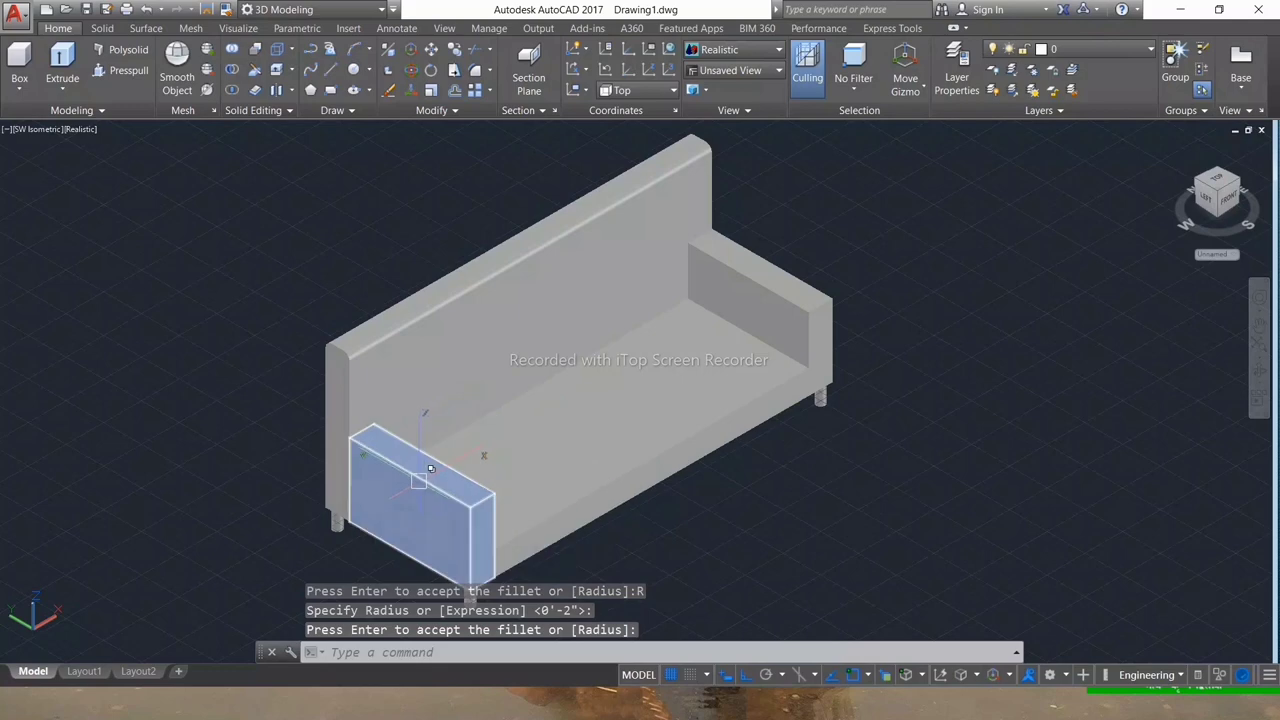
{"action": "key", "text": "Escape"}
{"action": "key", "text": "Escape"}
{"action": "key", "text": "Escape"}
{"action": "scroll", "coordinate": [492, 510], "scroll_direction": "up", "scroll_amount": 2}
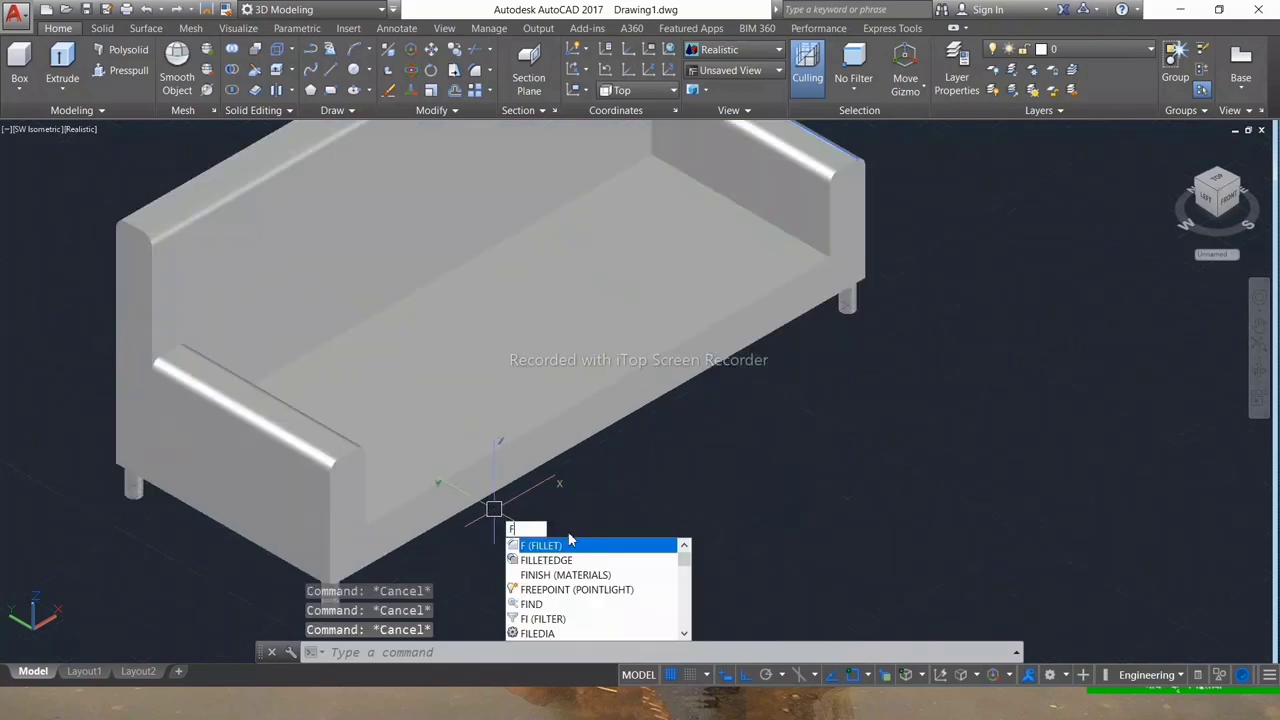
- Fillet the left and right seat cushions' front edges at 1-inch radius
{"action": "key", "text": "Down"}
{"action": "key", "text": "Return"}
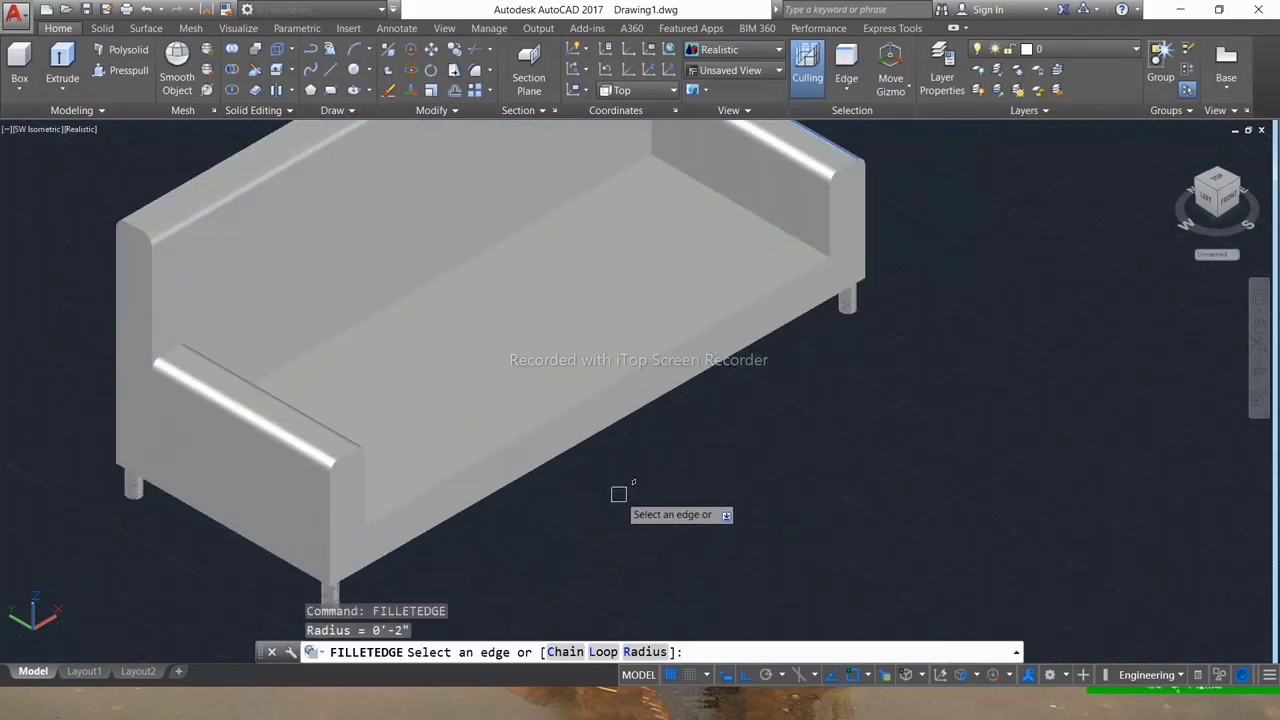
{"action": "key", "text": "Return"}
{"action": "type", "text": "1"}
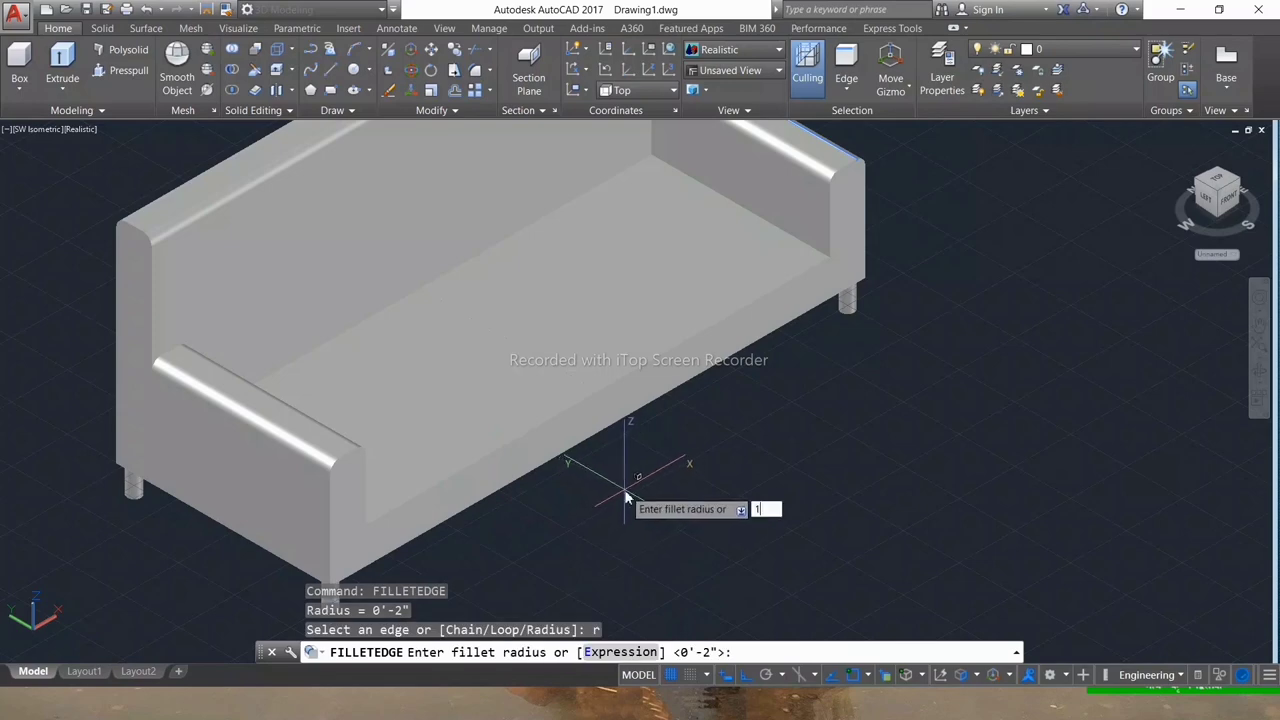
{"action": "key", "text": "Return"}
{"action": "left_click", "coordinate": [538, 429]}
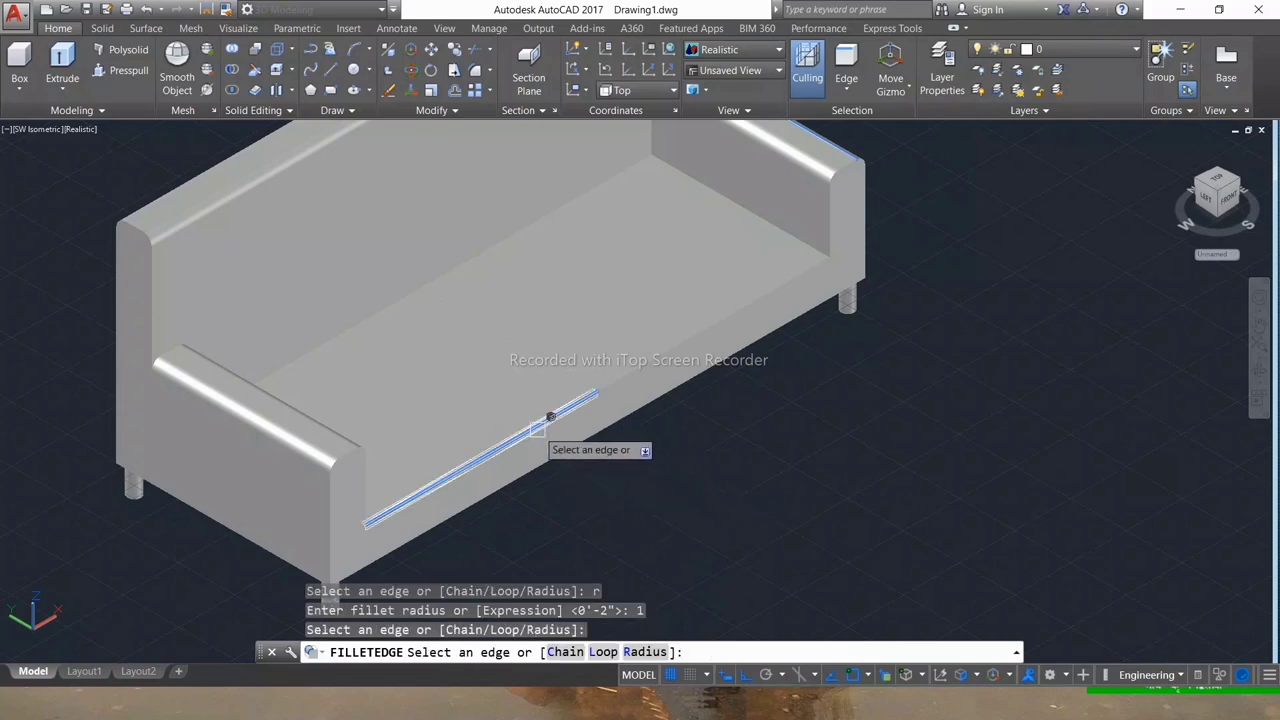
{"action": "key", "text": "Return"}
{"action": "key", "text": "Return"}
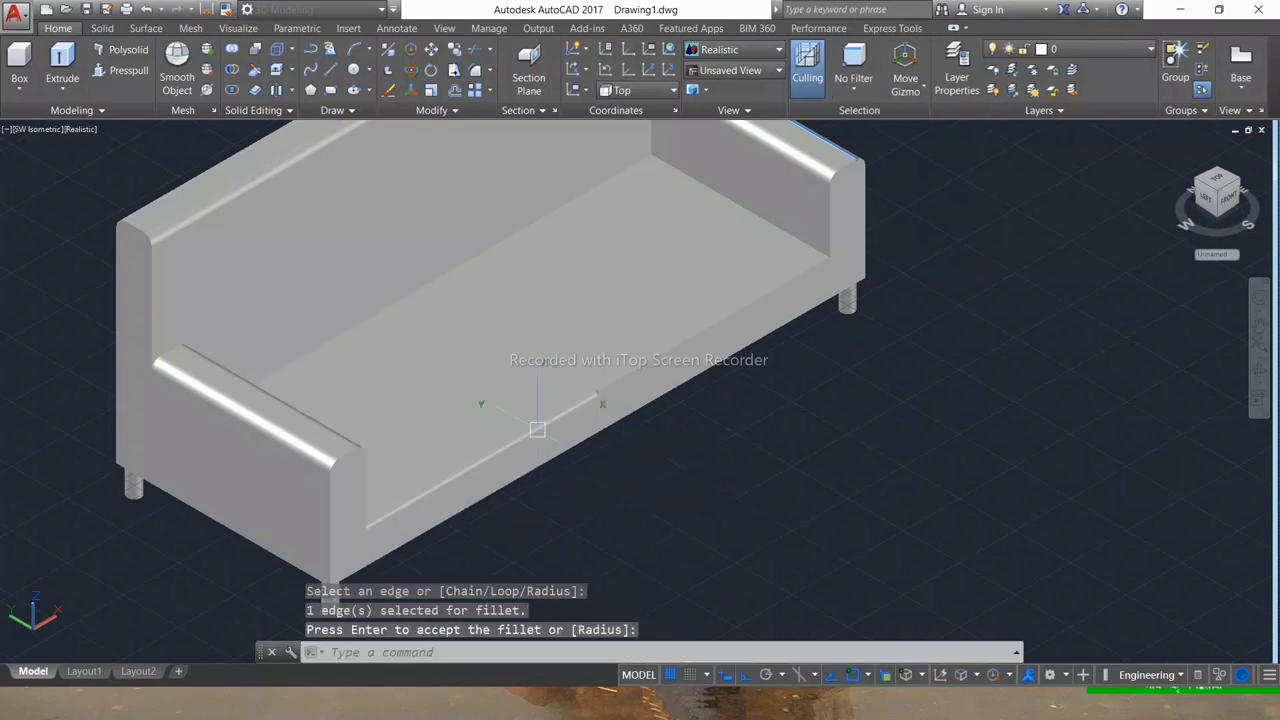
{"action": "key", "text": "Return"}
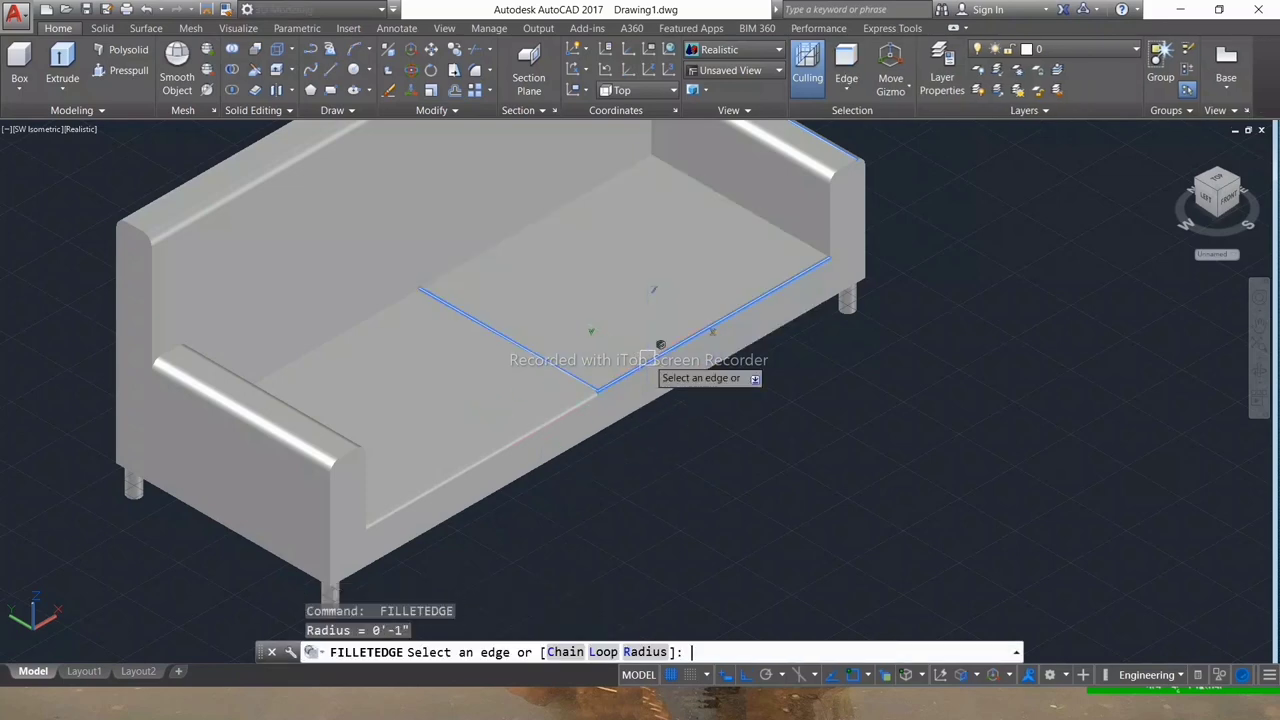
{"action": "left_click", "coordinate": [652, 359]}
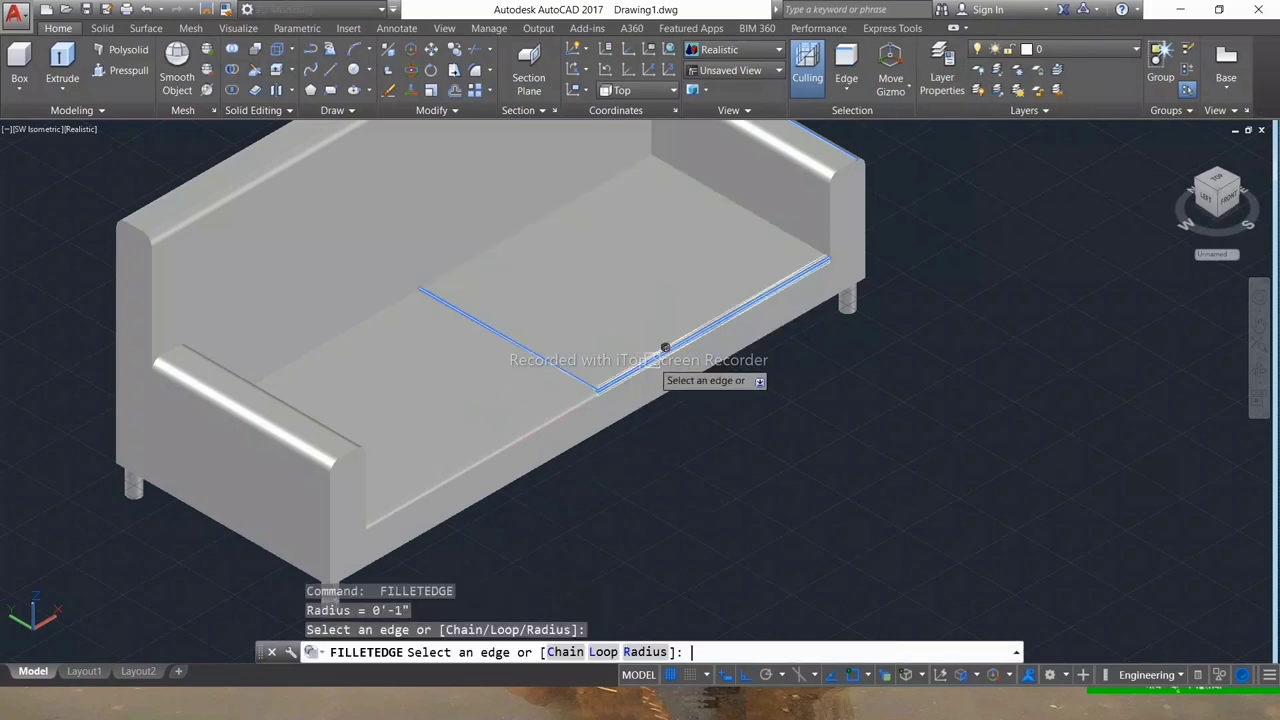
{"action": "key", "text": "Return"}
{"action": "key", "text": "Return"}
- Select both seat cushions, then open the Materials Browser with MAT
{"action": "left_click", "coordinate": [705, 345]}
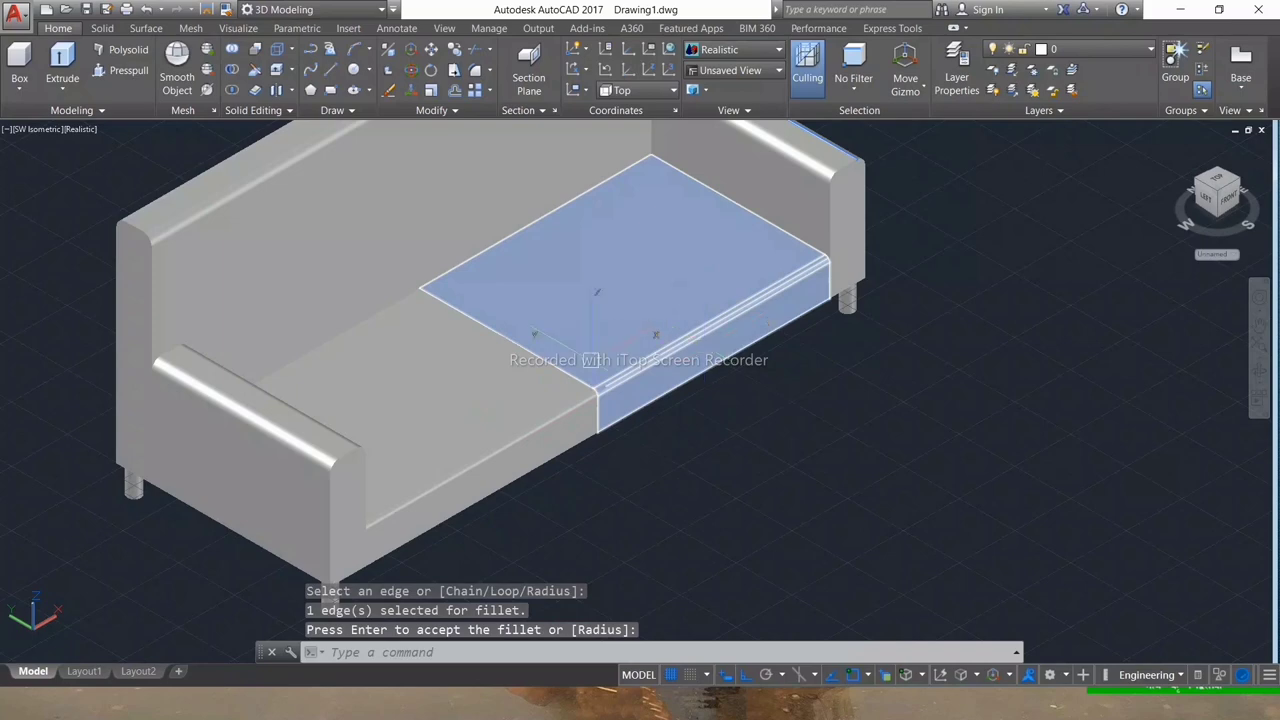
{"action": "left_click_drag", "start_coordinate": [591, 357], "coordinate": [573, 358]}
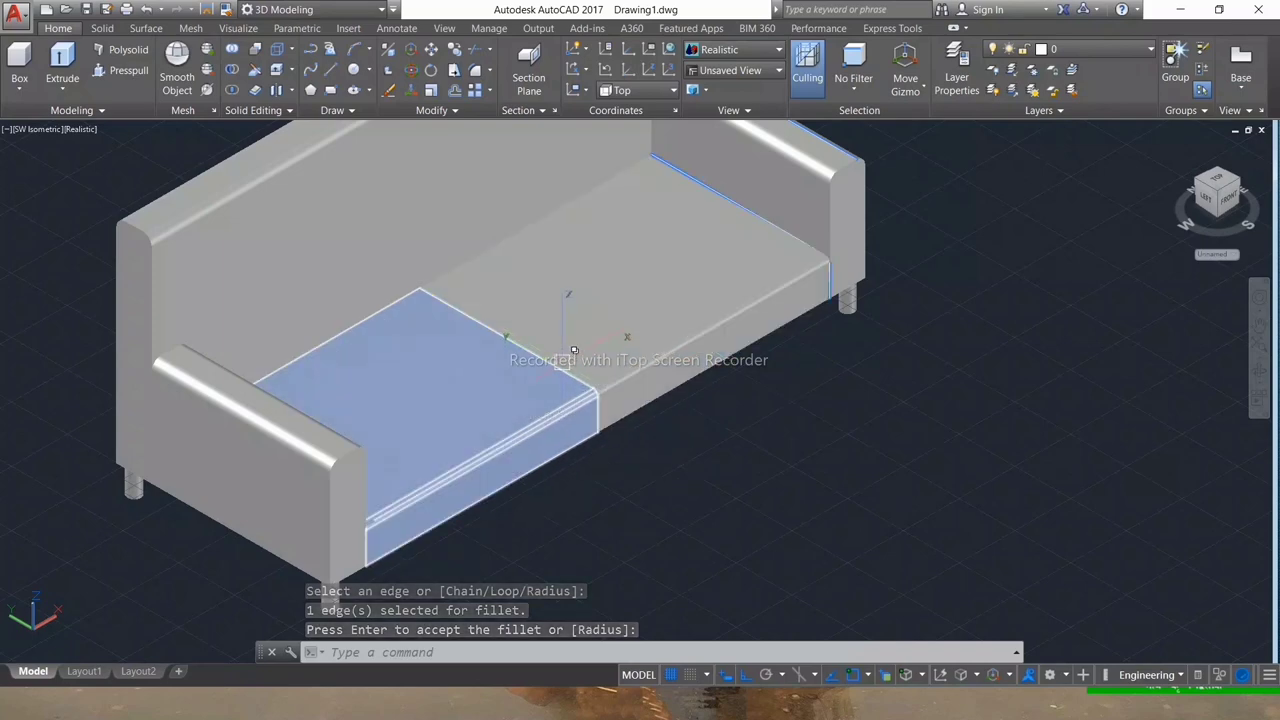
{"action": "key", "text": "Escape"}
{"action": "key", "text": "Escape"}
{"action": "key", "text": "Escape"}
{"action": "scroll", "coordinate": [580, 365], "scroll_direction": "down", "scroll_amount": 3}
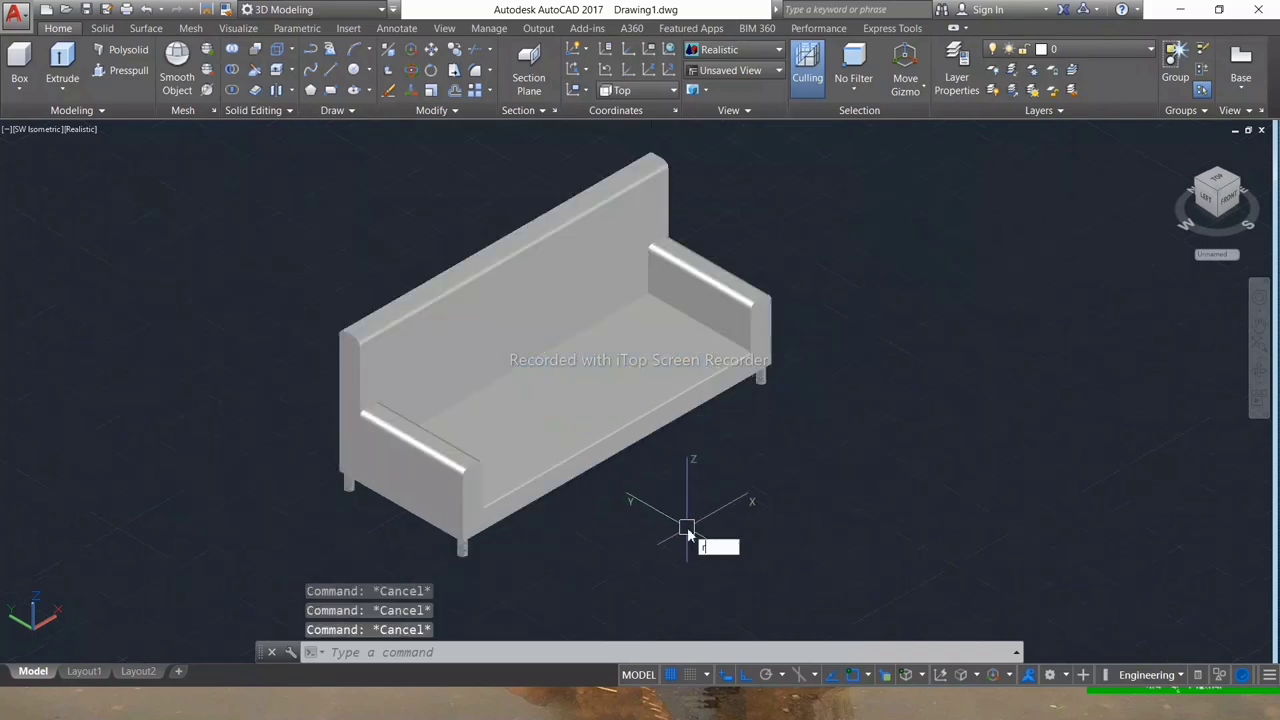
{"action": "type", "text": "mat"}
{"action": "key", "text": "Return"}
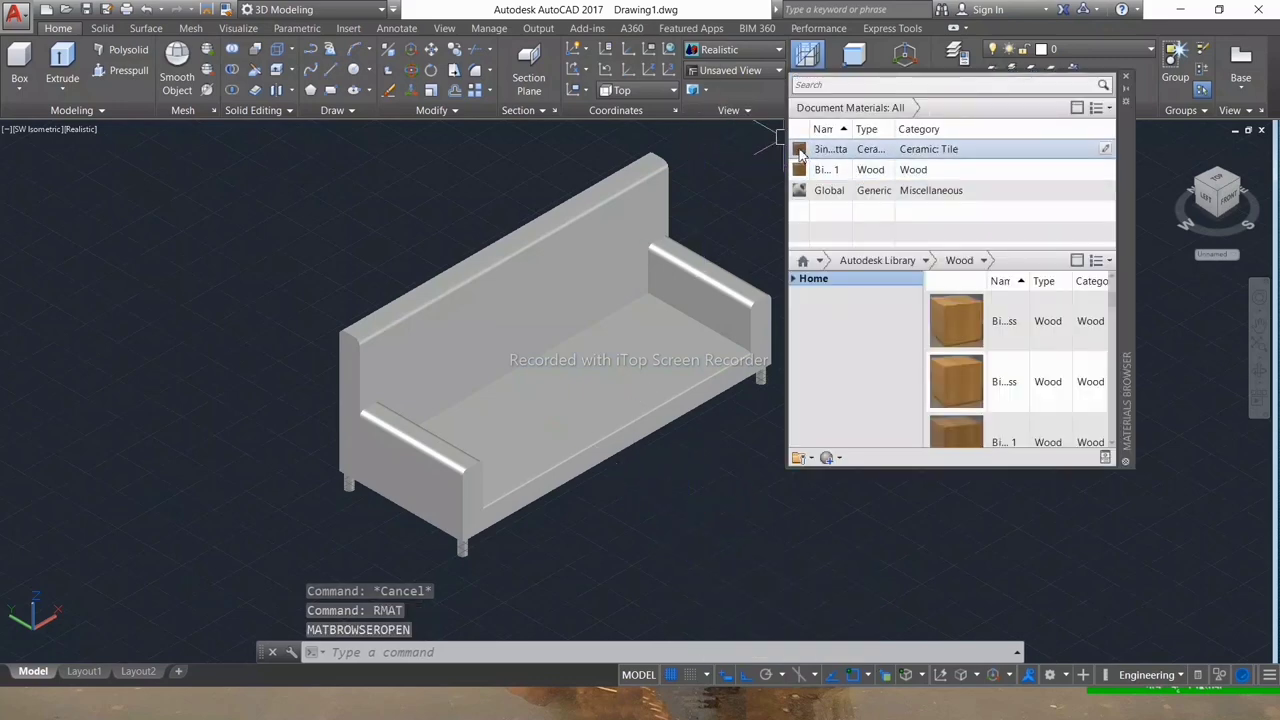
- Drag brown ceramic tile onto the backrest, right armrest, both cushions and left armrest
{"action": "left_click_drag", "start_coordinate": [800, 152], "coordinate": [586, 246]}
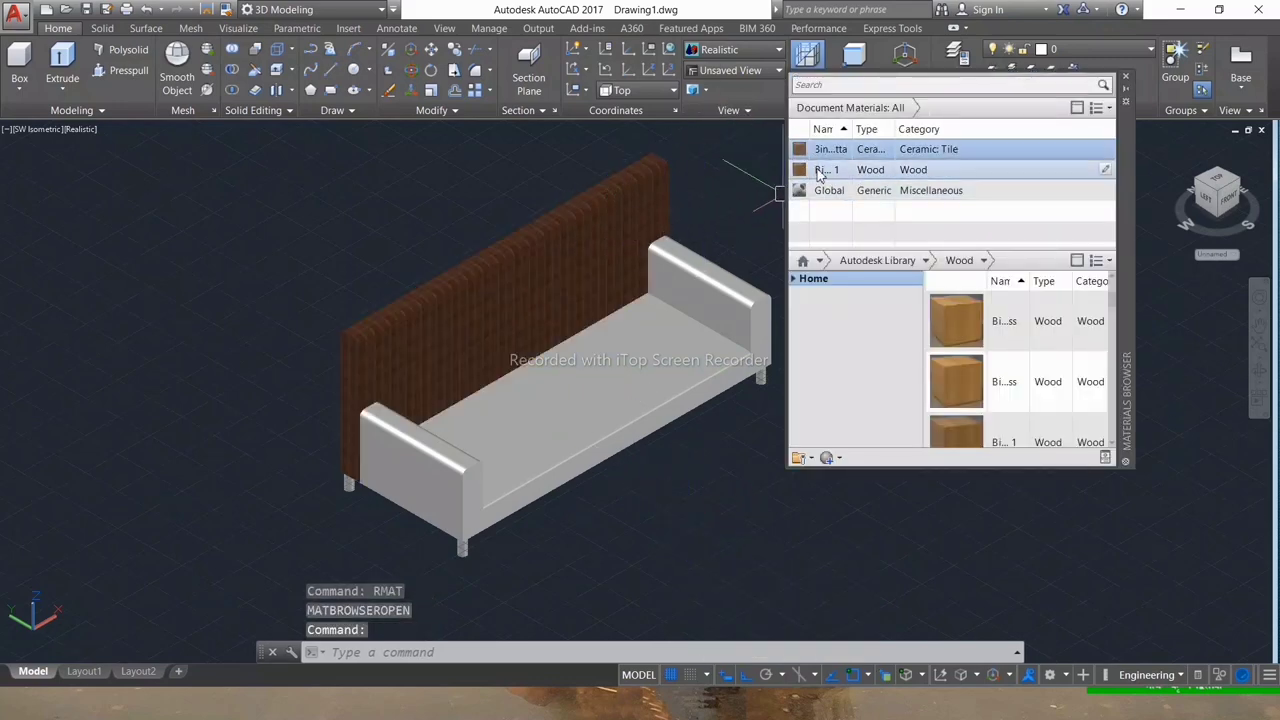
{"action": "left_click_drag", "start_coordinate": [688, 270], "coordinate": [692, 274]}
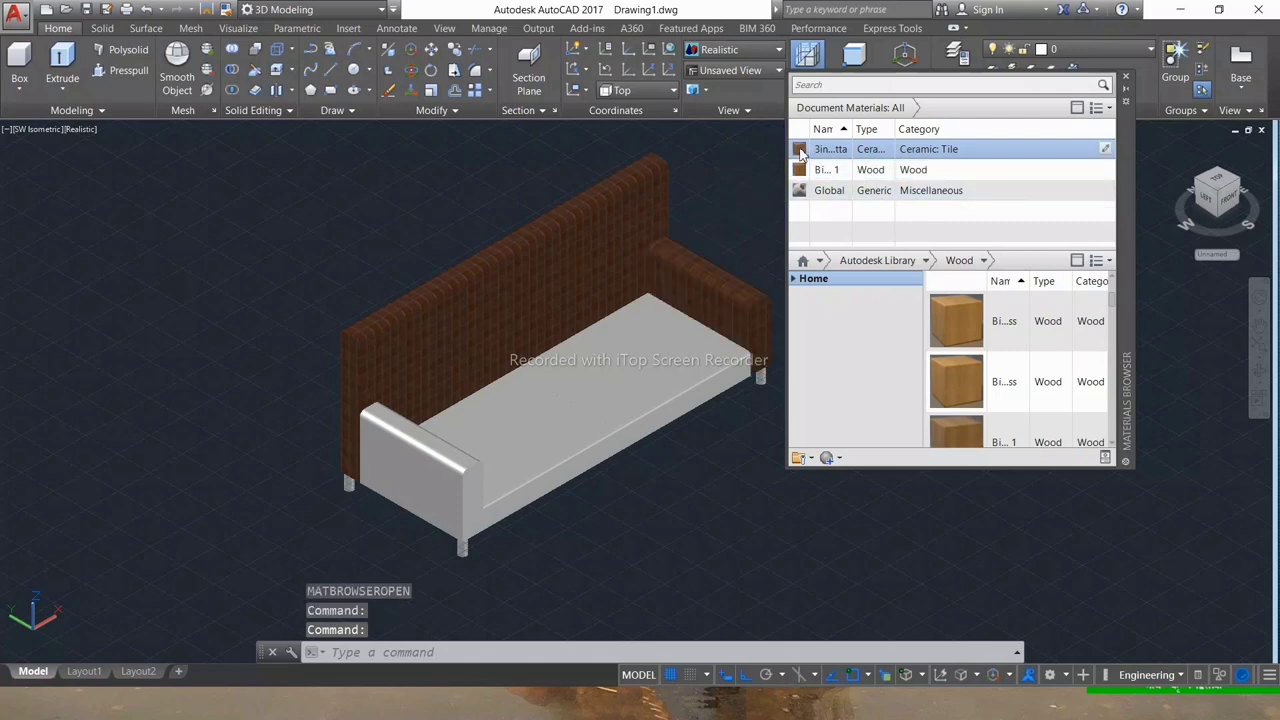
{"action": "left_click_drag", "start_coordinate": [630, 390], "coordinate": [635, 395]}
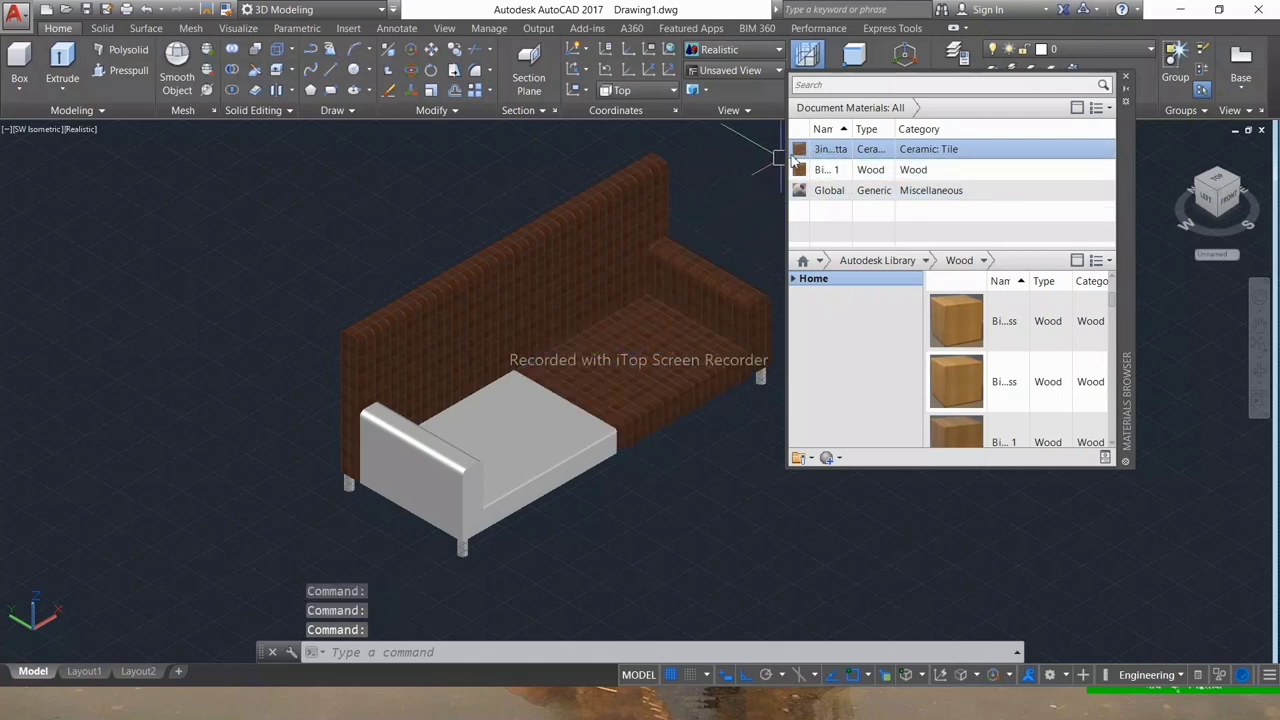
{"action": "left_click_drag", "start_coordinate": [800, 152], "coordinate": [556, 486]}
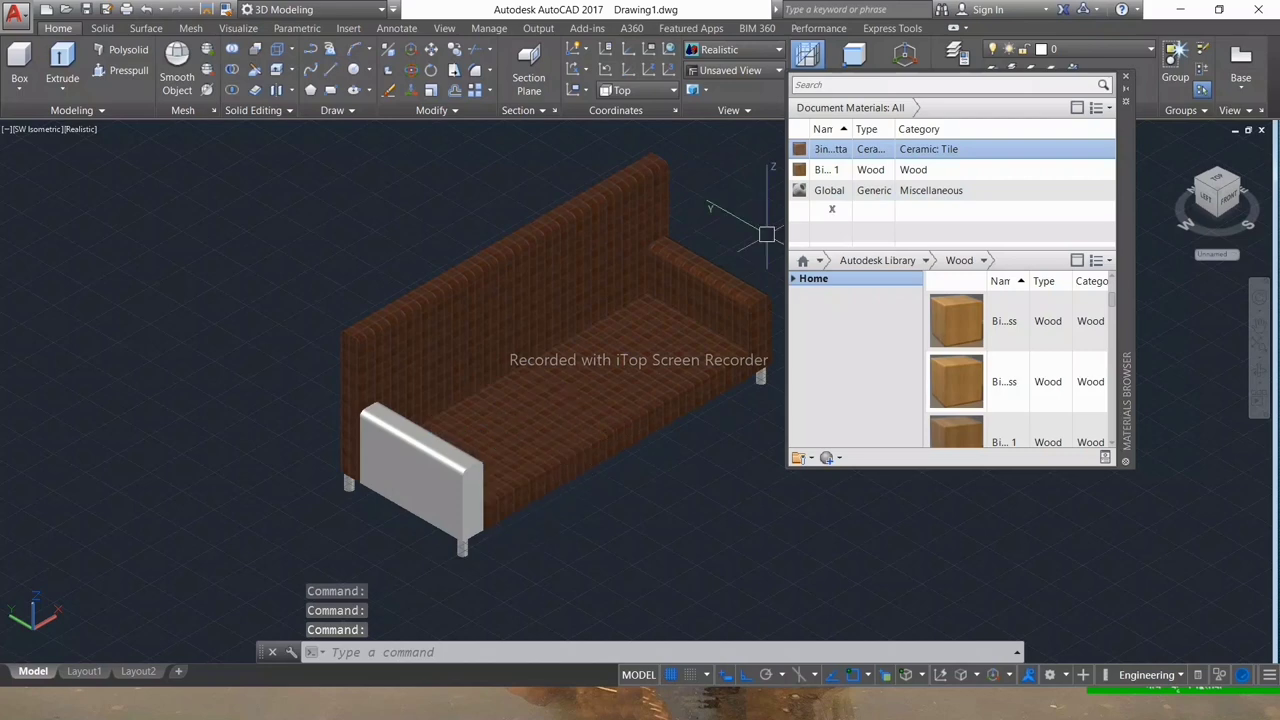
{"action": "left_click_drag", "start_coordinate": [440, 454], "coordinate": [452, 434]}
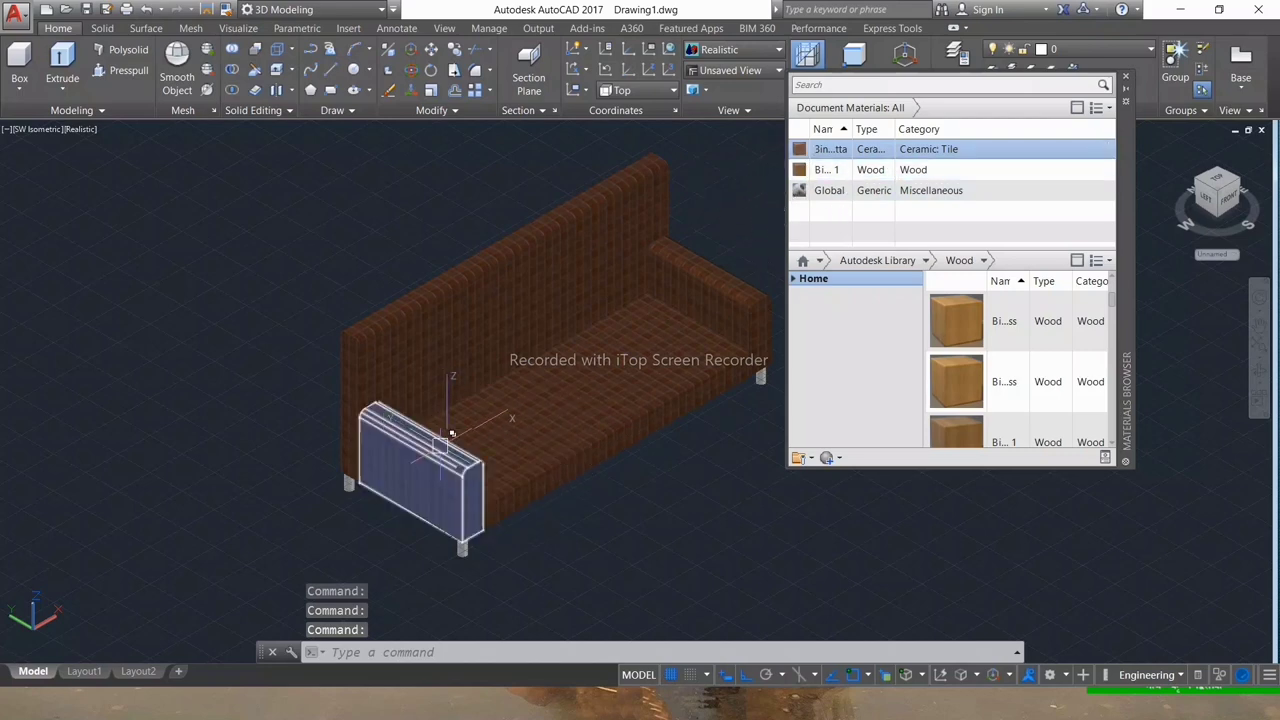
{"action": "mouse_move", "coordinate": [808, 522]}
{"action": "middle_mouse_down", "text": "shift"}
{"action": "mouse_move", "coordinate": [700, 486]}
{"action": "mouse_move", "coordinate": [608, 429]}
{"action": "mouse_move", "coordinate": [529, 409]}
{"action": "mouse_move", "coordinate": [502, 417]}
{"action": "middle_mouse_up", "text": "shift"}
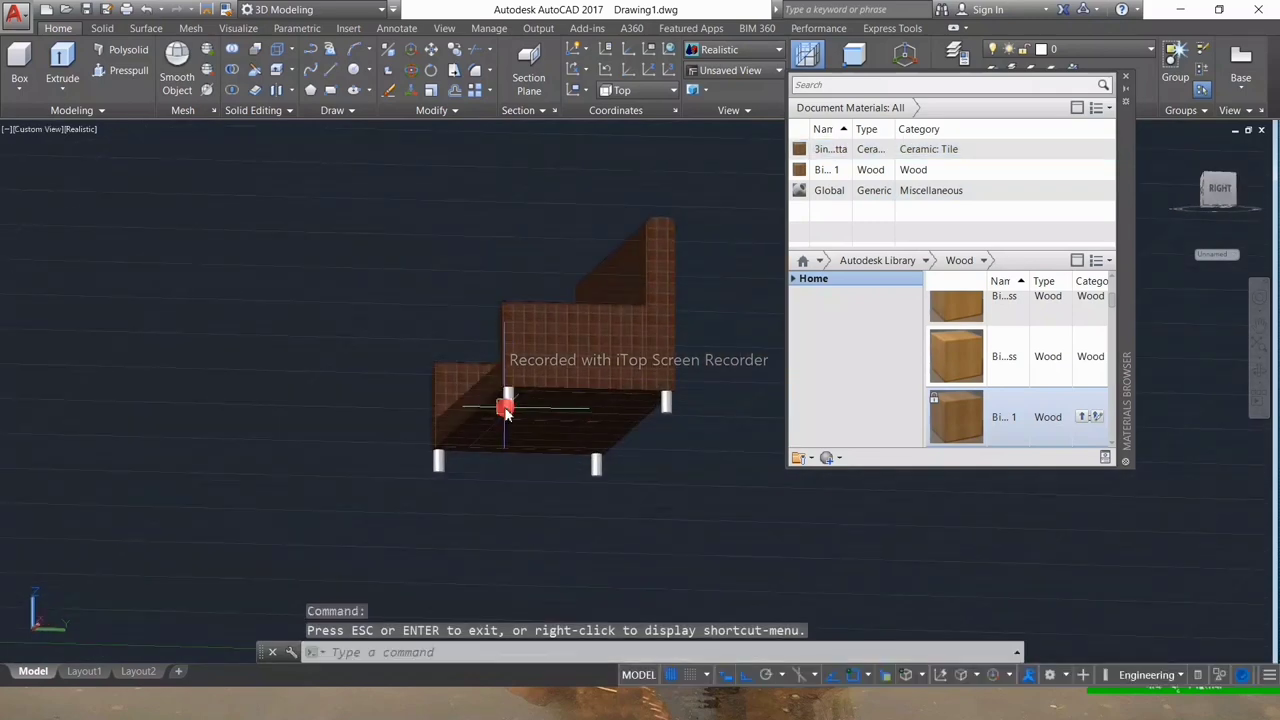
- Assign the wood document material to all four sofa legs, then close the Materials Browser
{"action": "left_click", "coordinate": [505, 410]}
{"action": "left_click", "coordinate": [441, 461]}
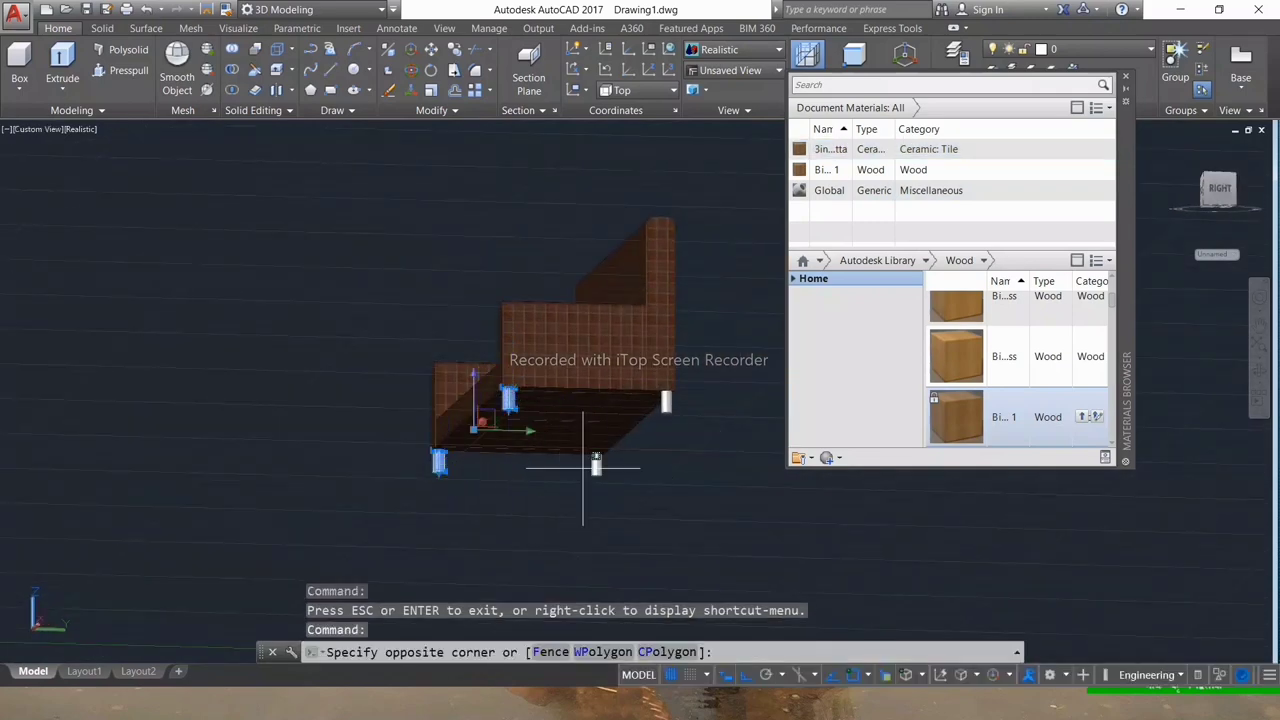
{"action": "left_click", "coordinate": [596, 463]}
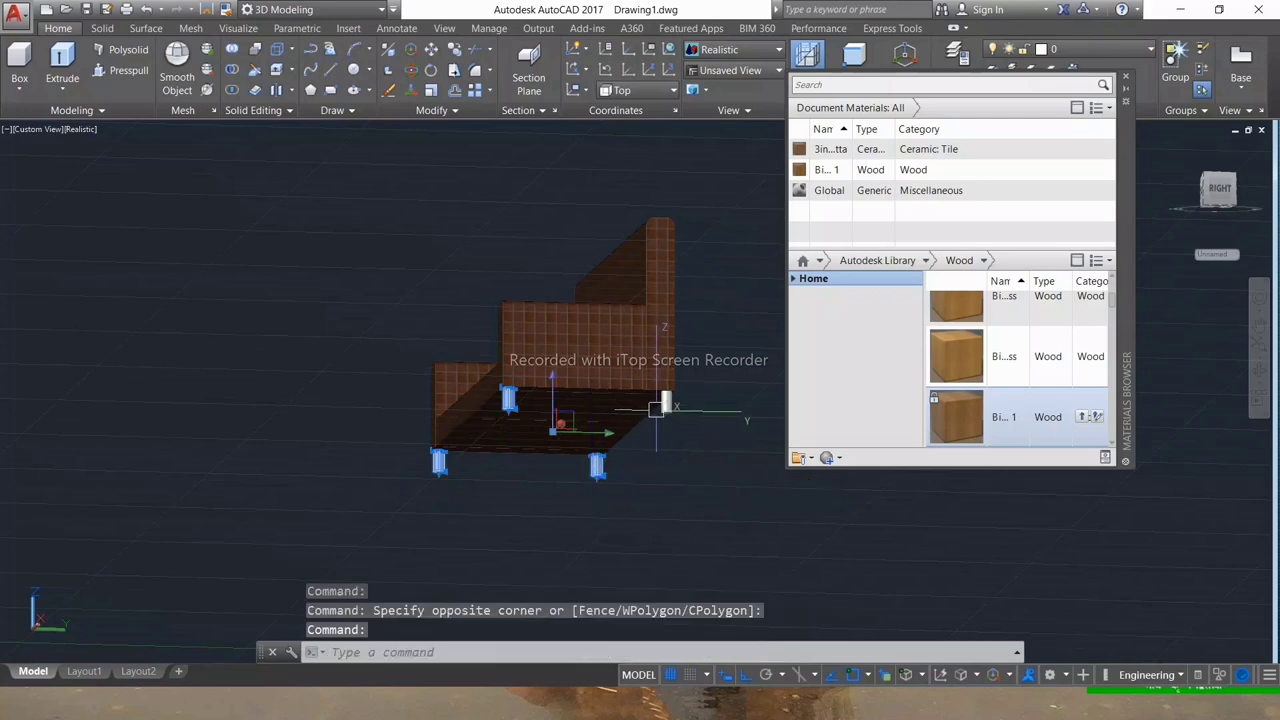
{"action": "left_click", "coordinate": [658, 408]}
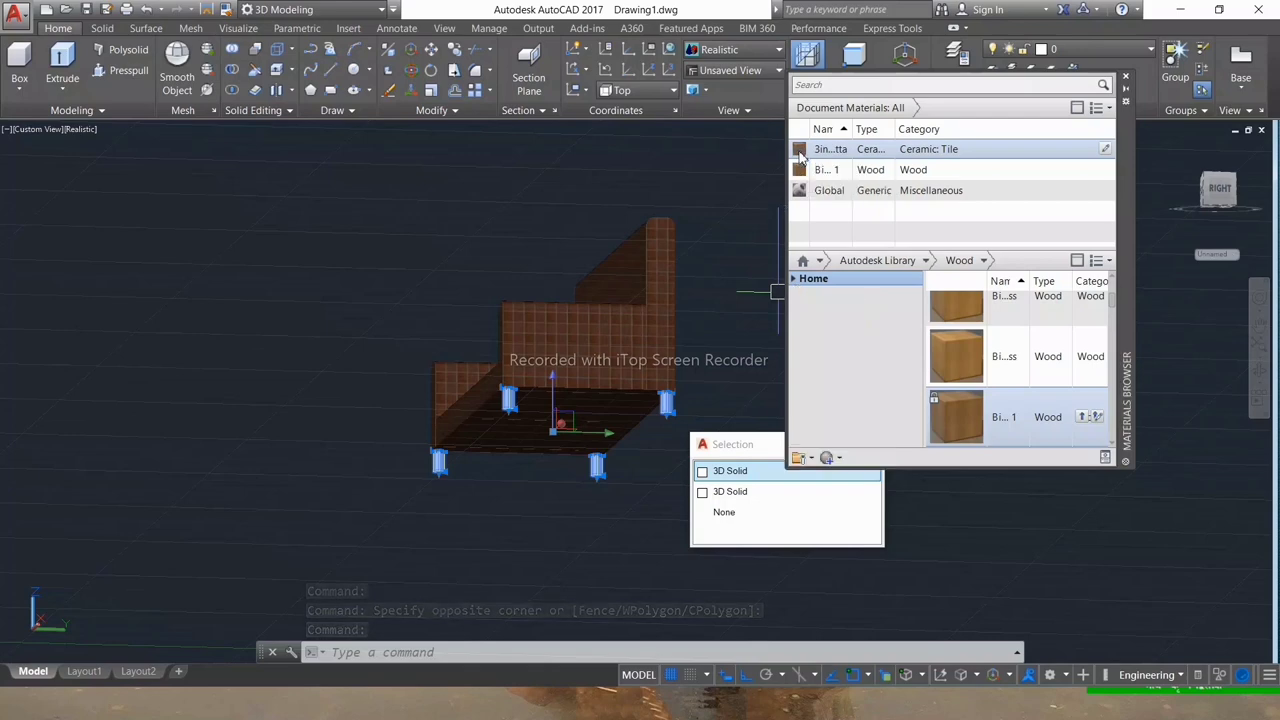
{"action": "right_click", "coordinate": [800, 155]}
{"action": "left_click", "coordinate": [842, 166]}
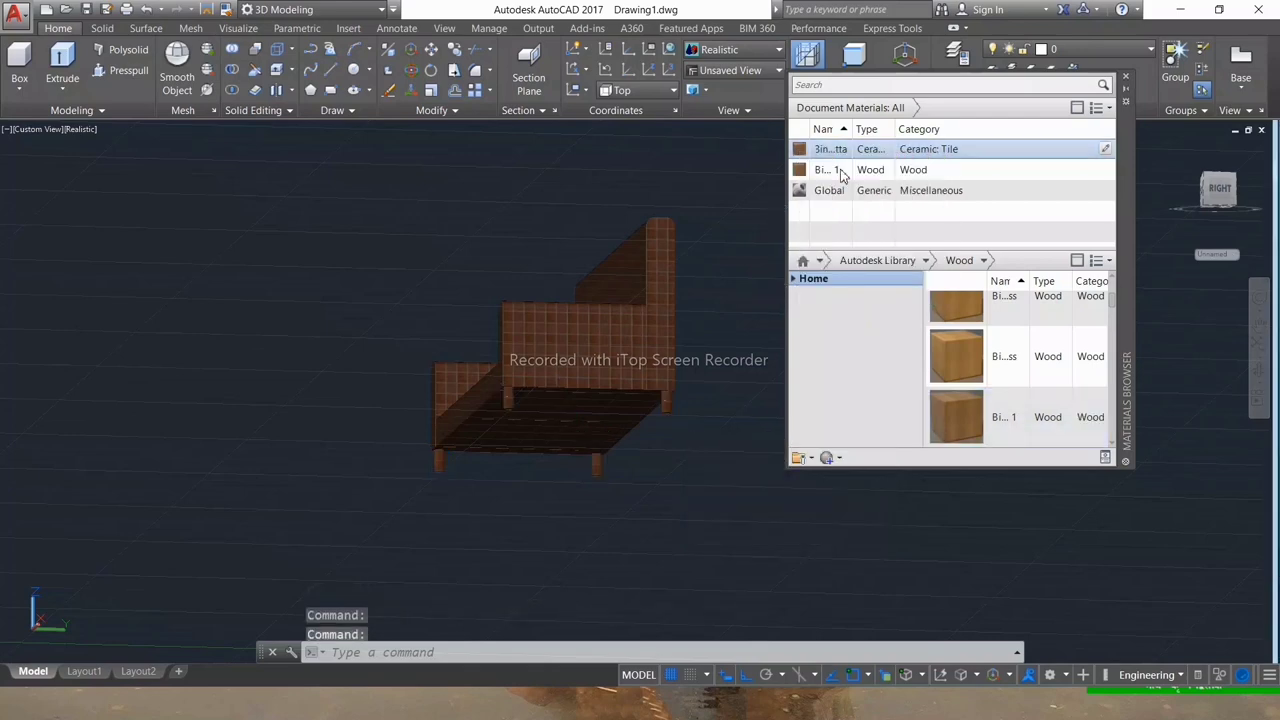
{"action": "left_click", "coordinate": [842, 172]}
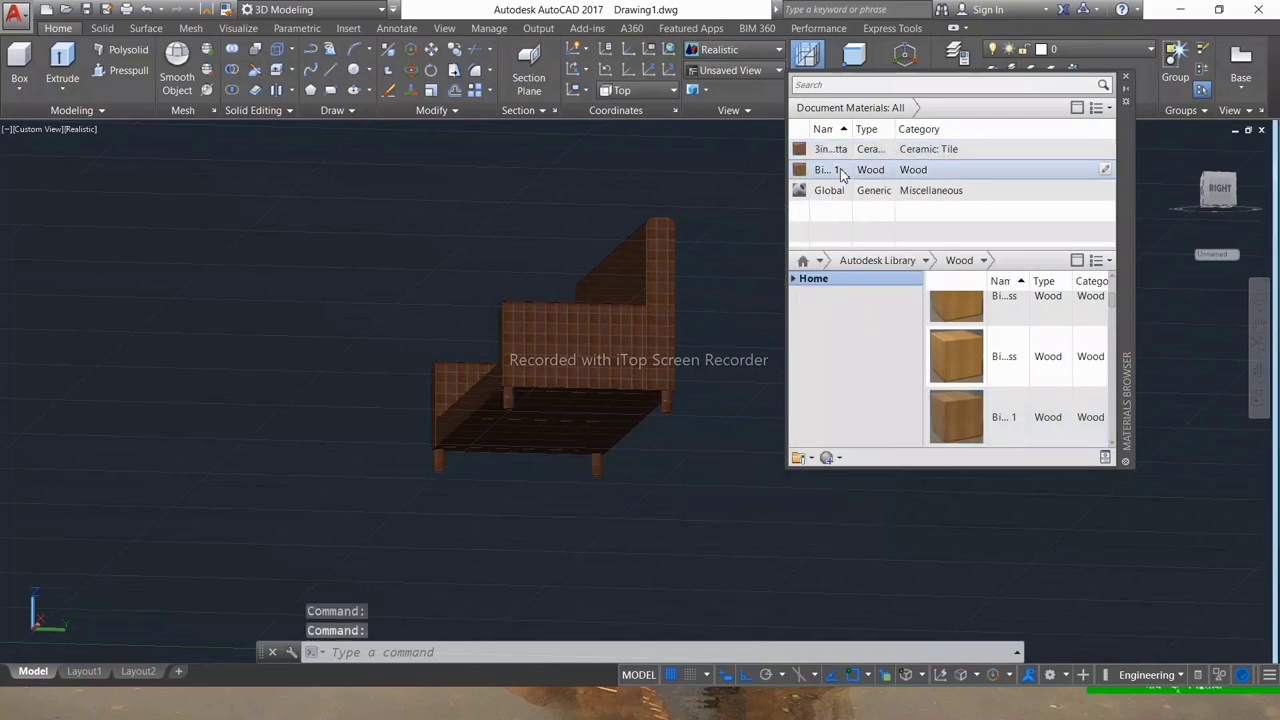
{"action": "left_click", "coordinate": [1126, 80]}
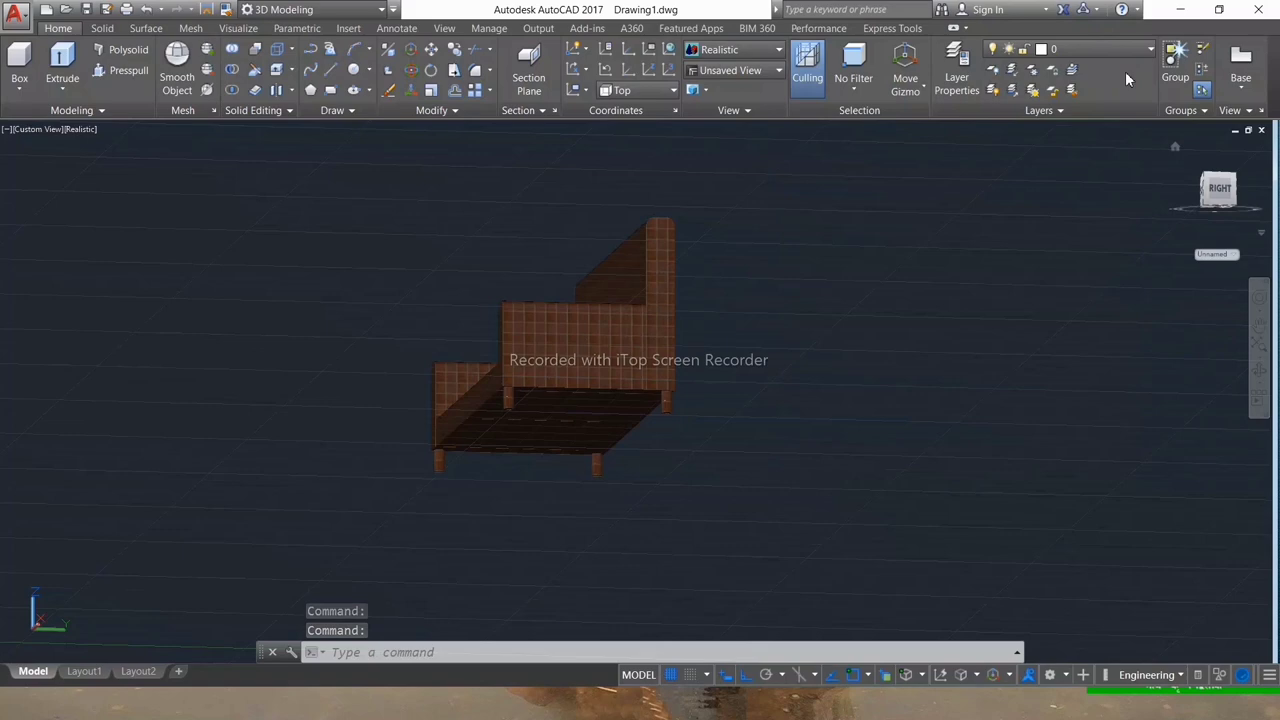
- Orbit the textured sofa round to a front three-quarter view
{"action": "left_click", "coordinate": [1260, 372]}
{"action": "mouse_move", "coordinate": [797, 440]}
{"action": "left_mouse_down"}
{"action": "mouse_move", "coordinate": [754, 449]}
{"action": "mouse_move", "coordinate": [953, 479]}
{"action": "mouse_move", "coordinate": [646, 449]}
{"action": "mouse_move", "coordinate": [697, 437]}
{"action": "mouse_move", "coordinate": [481, 494]}
{"action": "left_mouse_up"}
{"action": "key", "text": "Escape"}
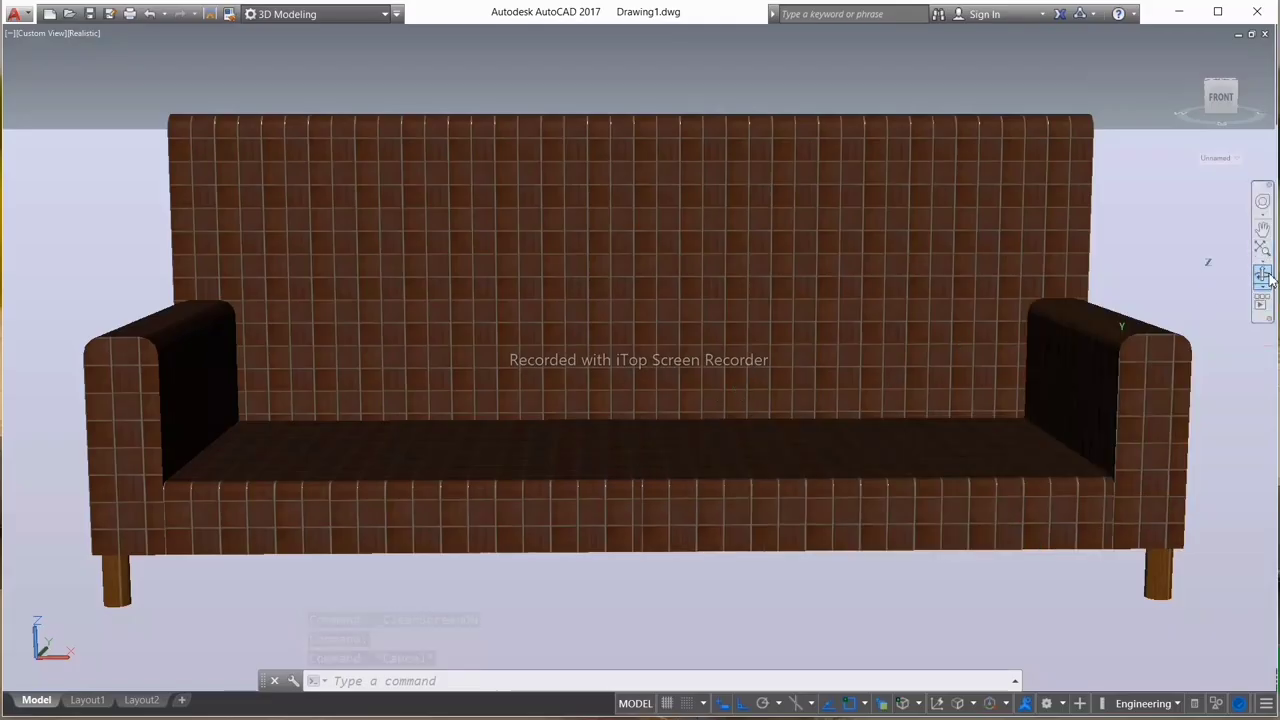
{"action": "left_click", "coordinate": [1267, 280]}
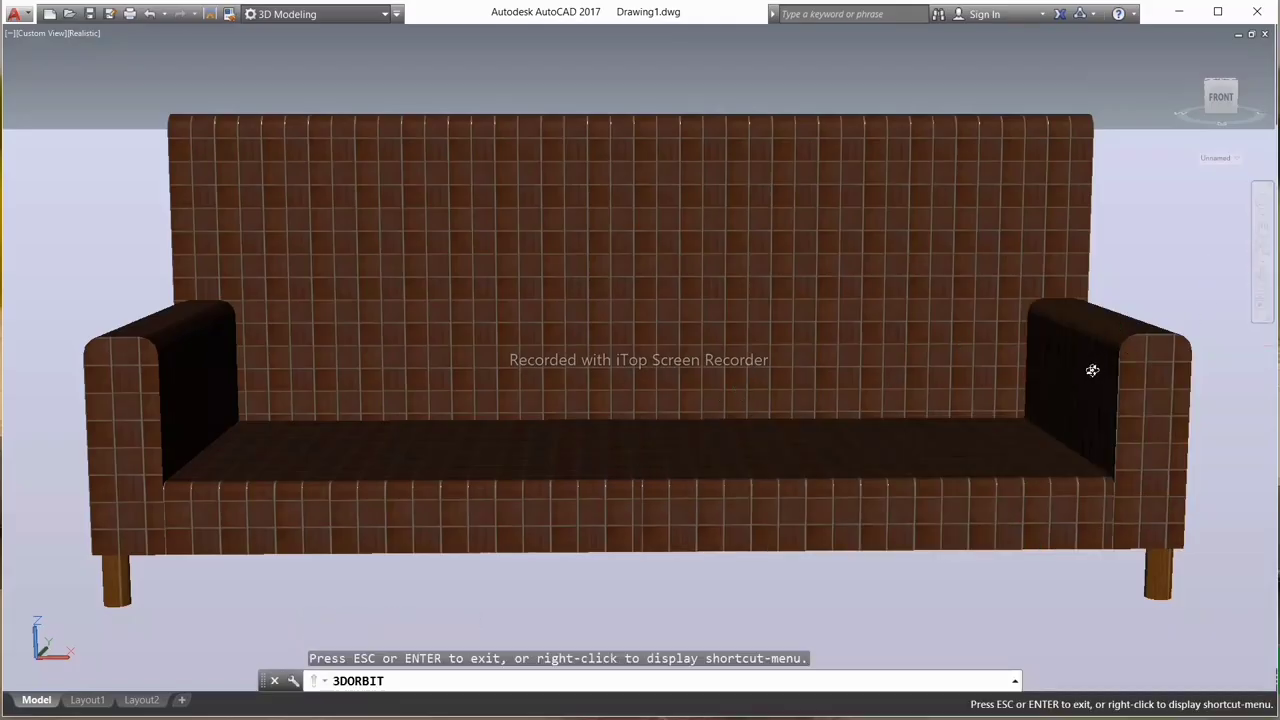
{"action": "mouse_move", "coordinate": [1089, 369]}
{"action": "left_mouse_down"}
{"action": "mouse_move", "coordinate": [800, 374]}
{"action": "mouse_move", "coordinate": [709, 363]}
{"action": "mouse_move", "coordinate": [716, 355]}
{"action": "mouse_move", "coordinate": [473, 386]}
{"action": "left_mouse_up"}
{"action": "mouse_move", "coordinate": [642, 413]}
{"action": "left_mouse_down"}
{"action": "mouse_move", "coordinate": [471, 411]}
{"action": "mouse_move", "coordinate": [440, 425]}
{"action": "mouse_move", "coordinate": [526, 431]}
{"action": "mouse_move", "coordinate": [410, 434]}
{"action": "mouse_move", "coordinate": [674, 383]}
{"action": "mouse_move", "coordinate": [511, 400]}
{"action": "mouse_move", "coordinate": [386, 366]}
{"action": "mouse_move", "coordinate": [561, 386]}
{"action": "mouse_move", "coordinate": [794, 466]}
{"action": "mouse_move", "coordinate": [586, 466]}
{"action": "mouse_move", "coordinate": [826, 506]}
{"action": "mouse_move", "coordinate": [645, 511]}
{"action": "mouse_move", "coordinate": [471, 480]}
{"action": "mouse_move", "coordinate": [343, 511]}
{"action": "mouse_move", "coordinate": [231, 494]}
{"action": "left_mouse_up"}
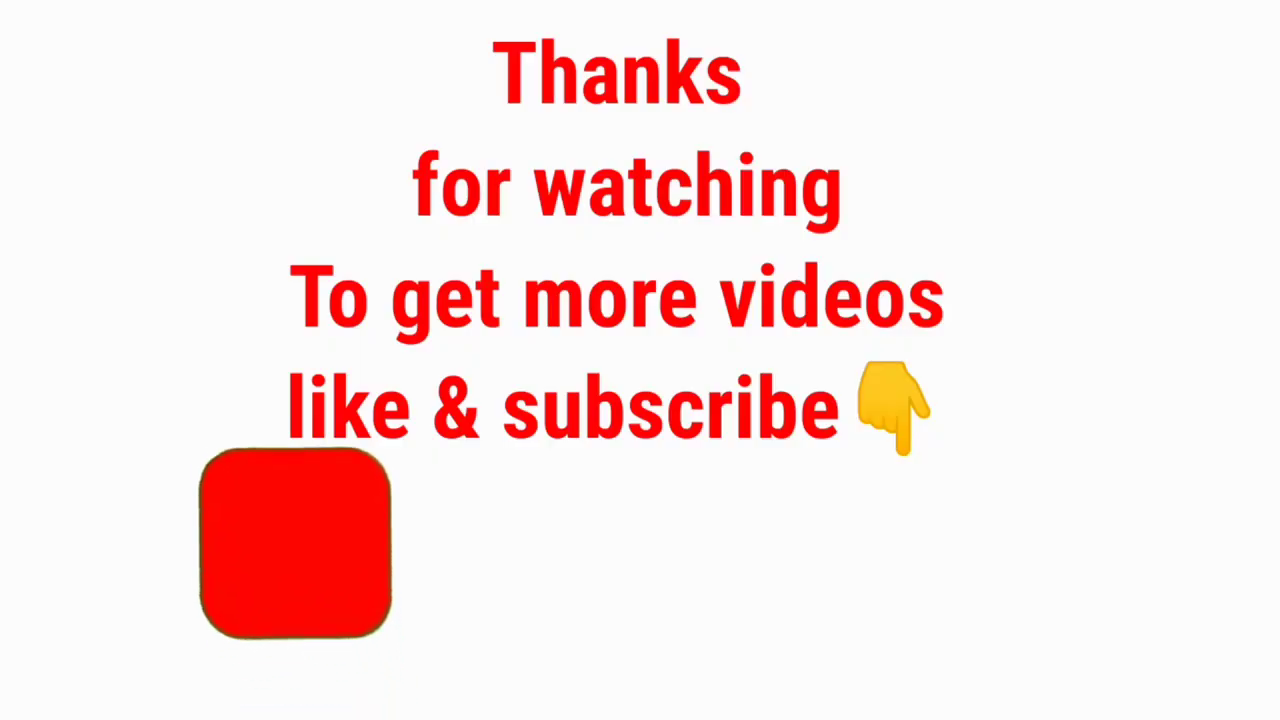